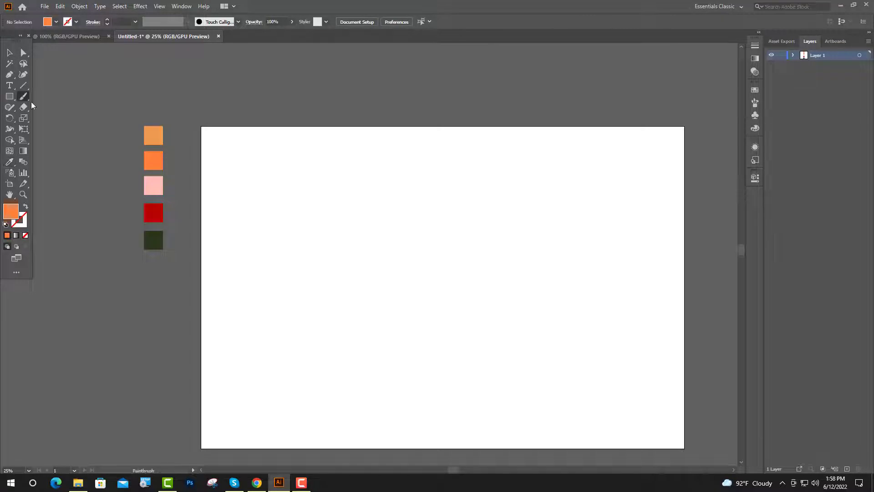
- Paint a closed bean-shaped outline on the artboard's left part with the Paintbrush and turn its orange stroke into a solid fill
scroll(341, 228, up, 1)
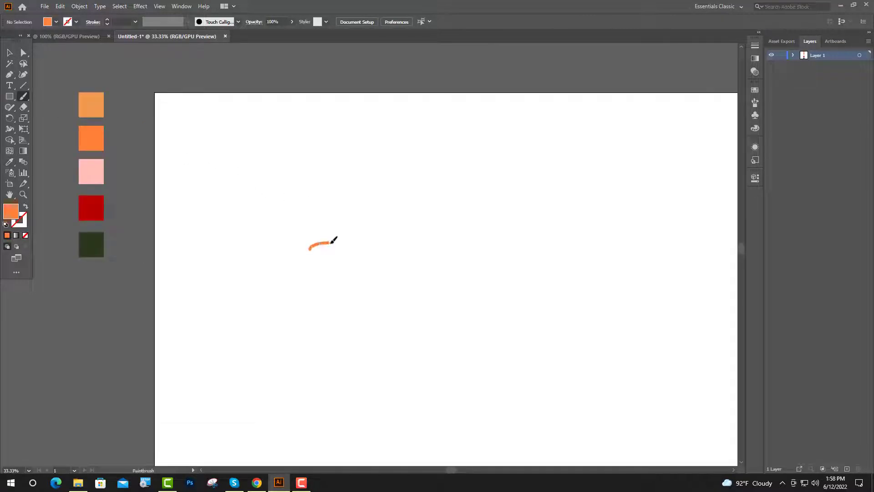
mouse_move(351, 252)
mouse_down()
mouse_move(320, 279)
mouse_move(316, 238)
mouse_up()
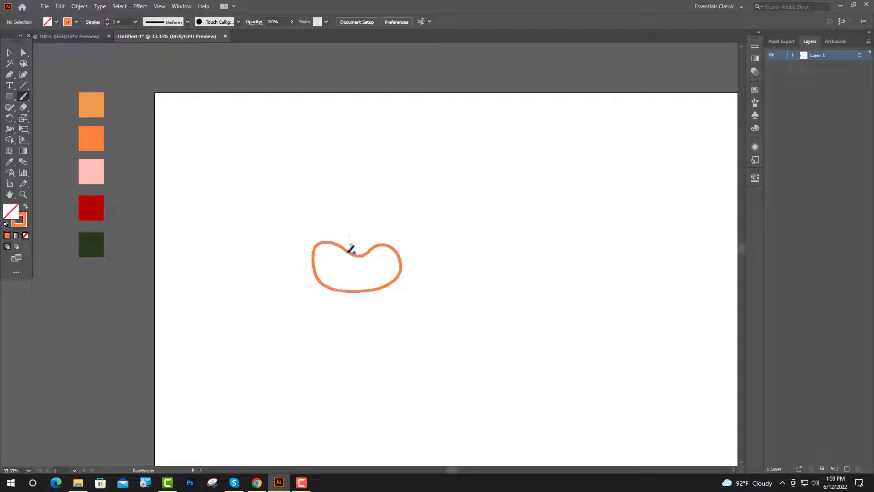
click(10, 53)
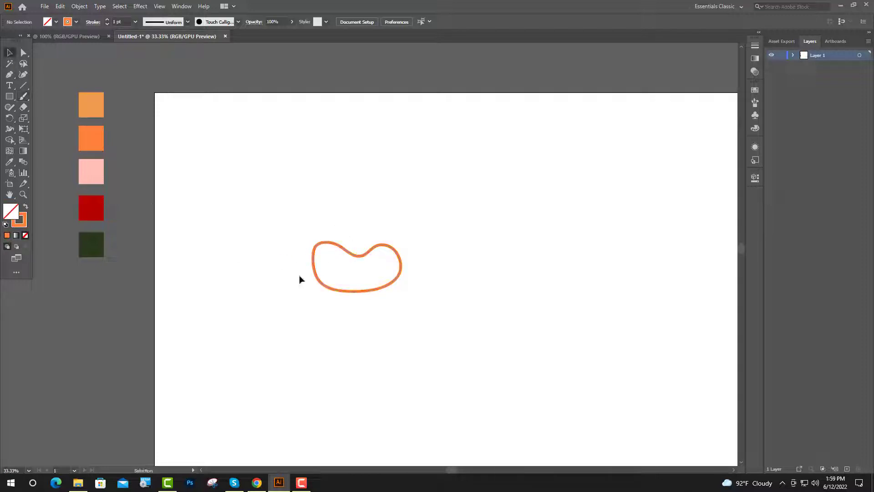
click(353, 294)
click(26, 208)
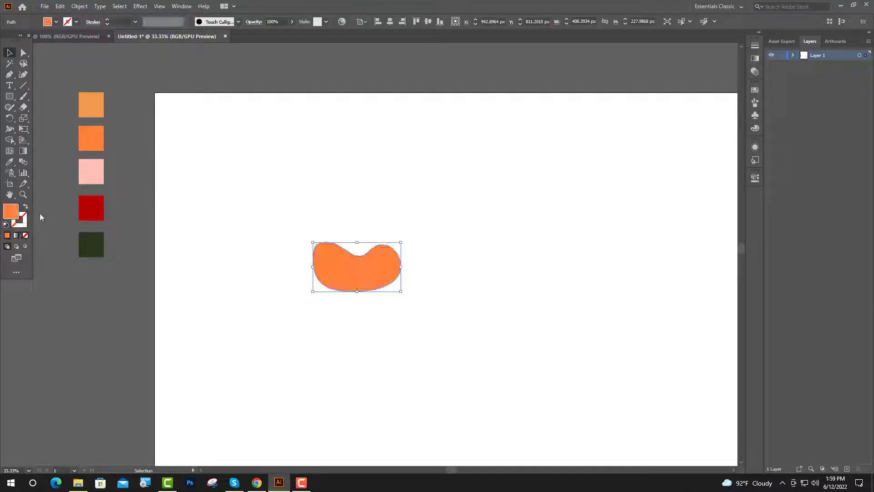
click(375, 178)
- Draw a shallow curved line with the Pen tool across the bean's upper dent, stroked white with the 3 pt. Round brush
key(ctrl+equal)
key(ctrl+equal)
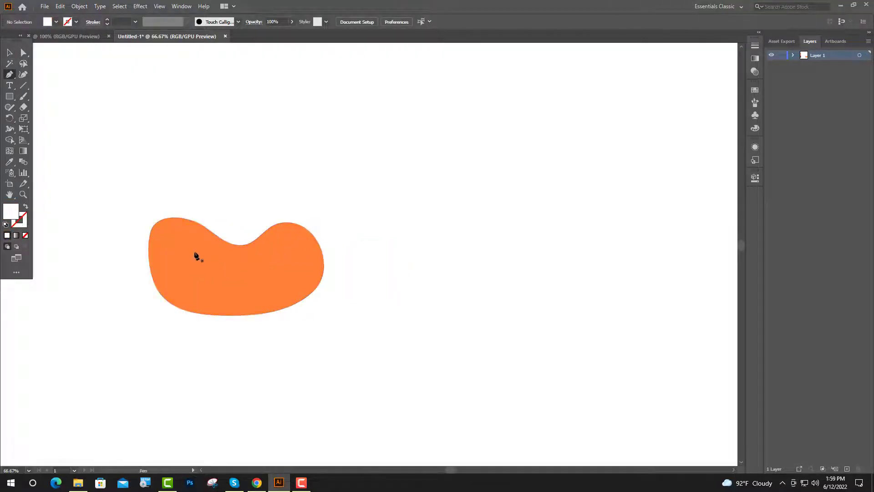
click(189, 238)
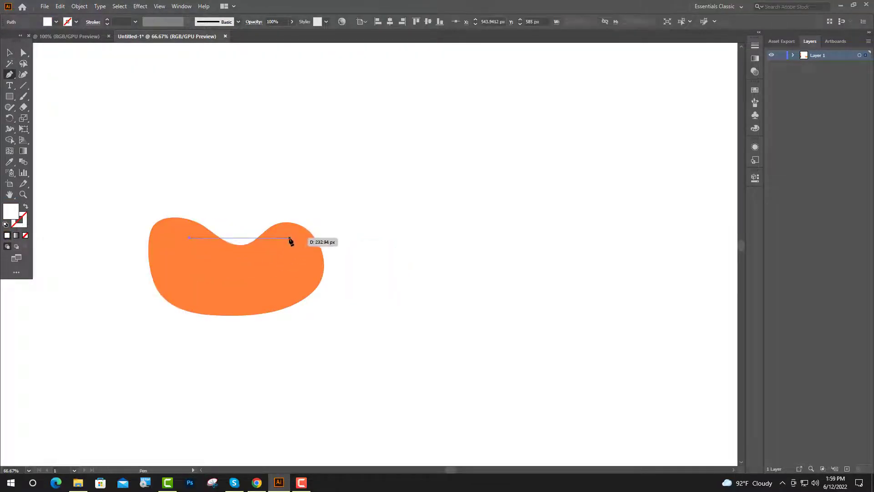
drag(282, 238, 335, 199)
key(v)
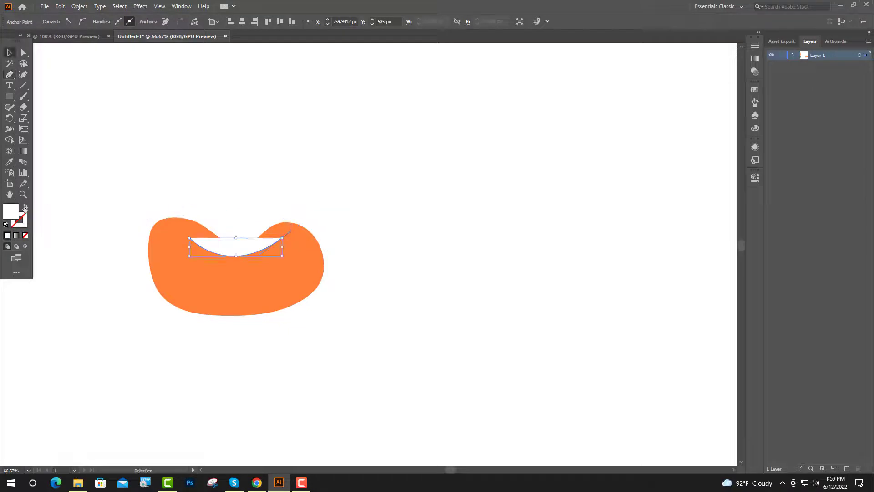
click(277, 153)
- Draw a second, wider white curve with the Pen tool just below the first one on the orange bean
key(ctrl+plus)
key(ctrl+plus)
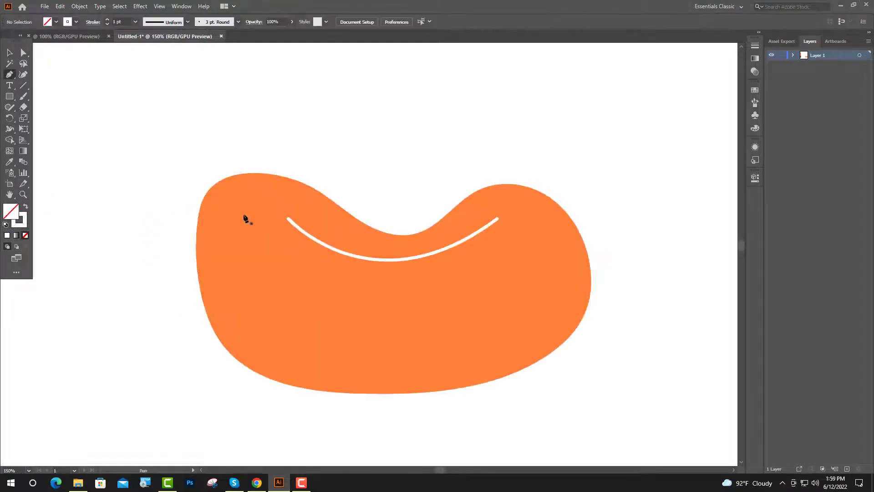
key(p)
click(242, 214)
drag(528, 214, 673, 59)
key(Escape)
- Draw two more white curves with the Pen tool across the bean, each nested below the previous one
click(215, 231)
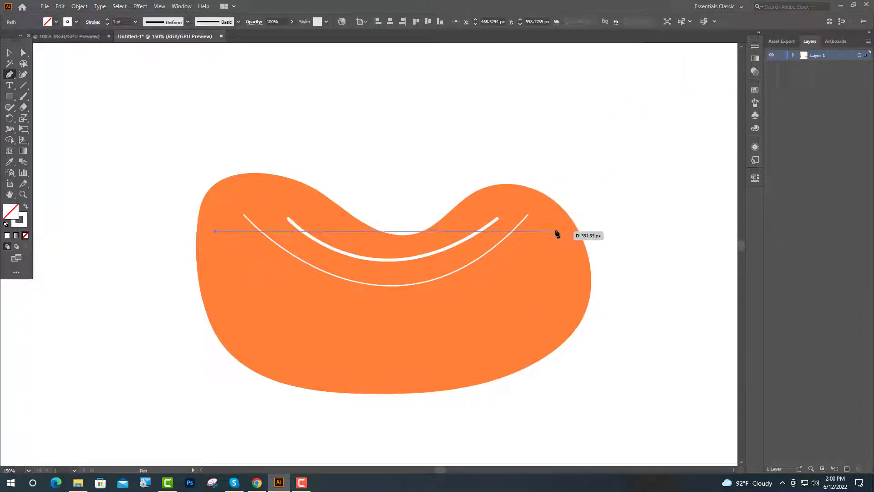
drag(556, 231, 724, 84)
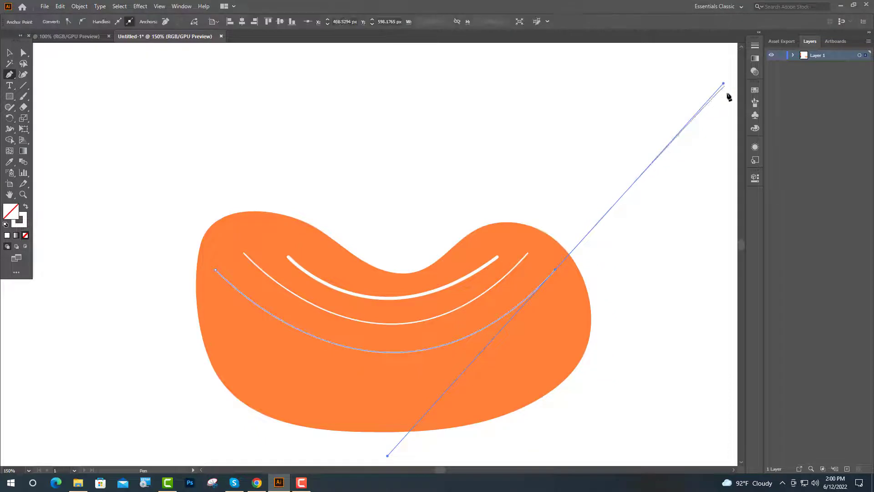
click(555, 272)
key(Escape)
click(205, 307)
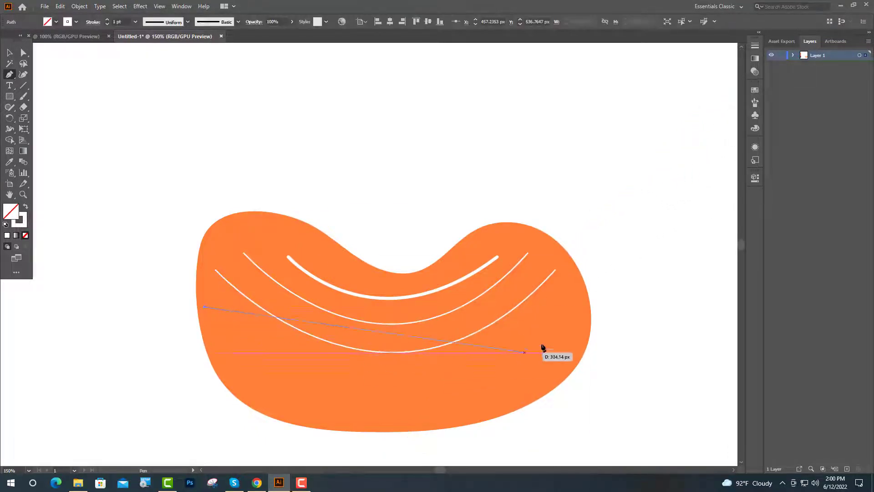
drag(584, 299, 644, 102)
- Apply the 3 pt. Round brush to the three thin lower curves on the bean so they match the top curve
key(ctrl+minus)
key(v)
click(153, 225)
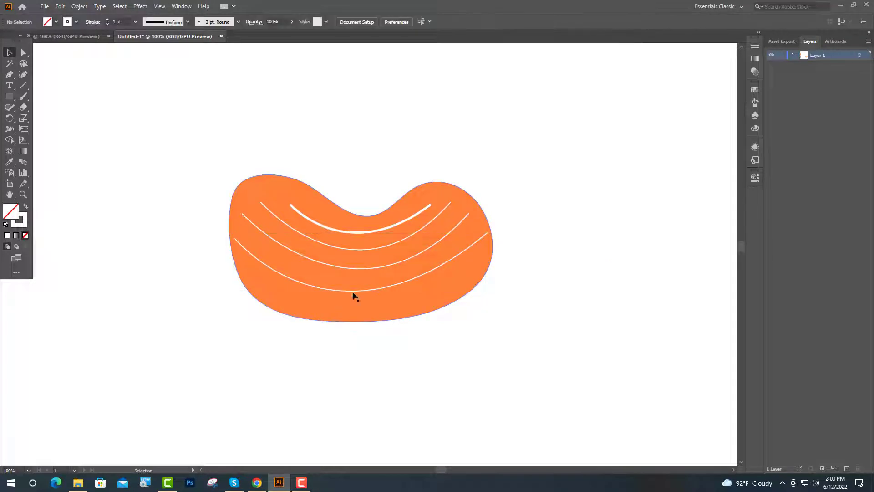
click(325, 218)
click(361, 289)
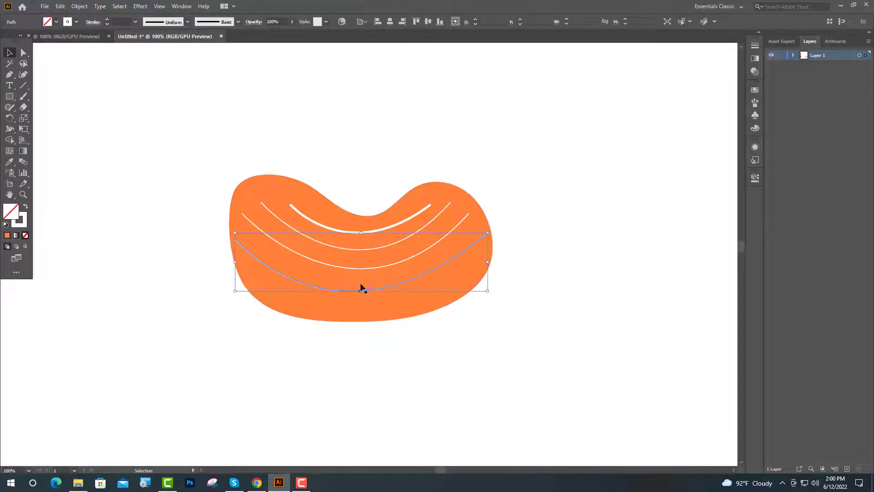
shift+click(368, 267)
shift+click(370, 249)
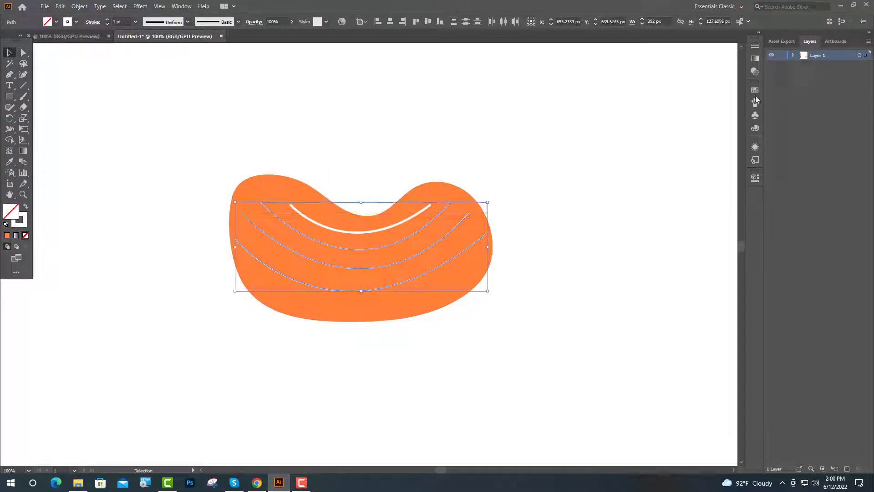
click(755, 102)
click(647, 103)
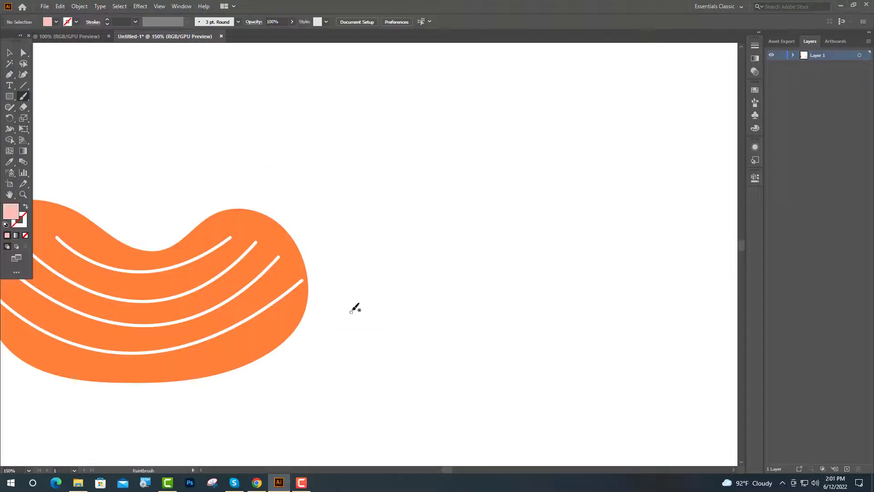
- Paint a closed, curved bean-like outline beside the orange shape and turn its pink stroke into a solid fill
mouse_move(362, 294)
mouse_down()
mouse_move(381, 258)
mouse_move(320, 438)
mouse_move(281, 416)
mouse_move(285, 367)
mouse_move(372, 284)
mouse_up()
key(v)
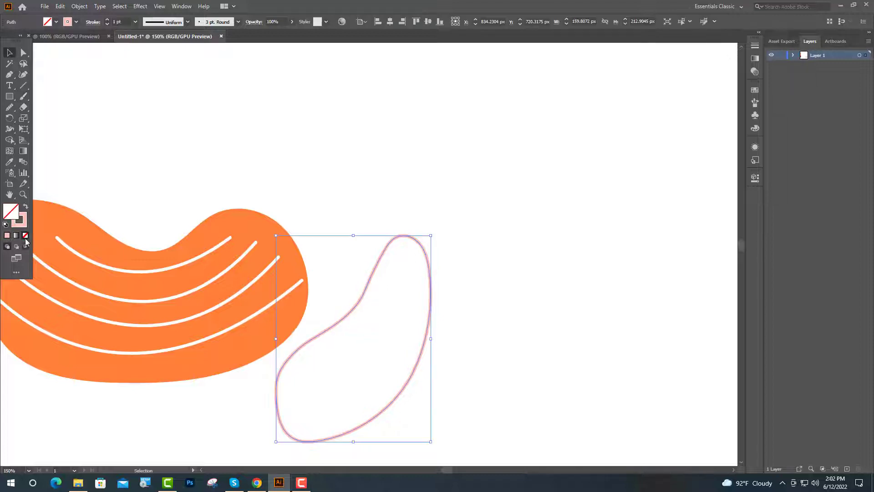
click(25, 208)
click(475, 147)
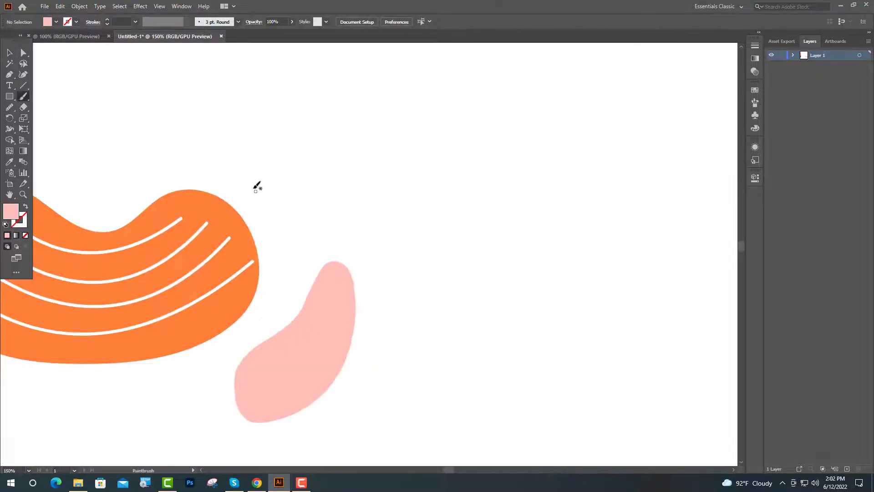
- Paint a closed horizontal wavy band above the pink shape and fill it with the dark red swatch colour
mouse_move(255, 186)
mouse_down()
mouse_move(229, 159)
mouse_move(244, 147)
mouse_move(290, 147)
mouse_move(345, 166)
mouse_move(403, 134)
mouse_move(574, 195)
mouse_move(497, 167)
mouse_move(305, 191)
mouse_move(286, 179)
mouse_up()
drag(252, 187, 254, 186)
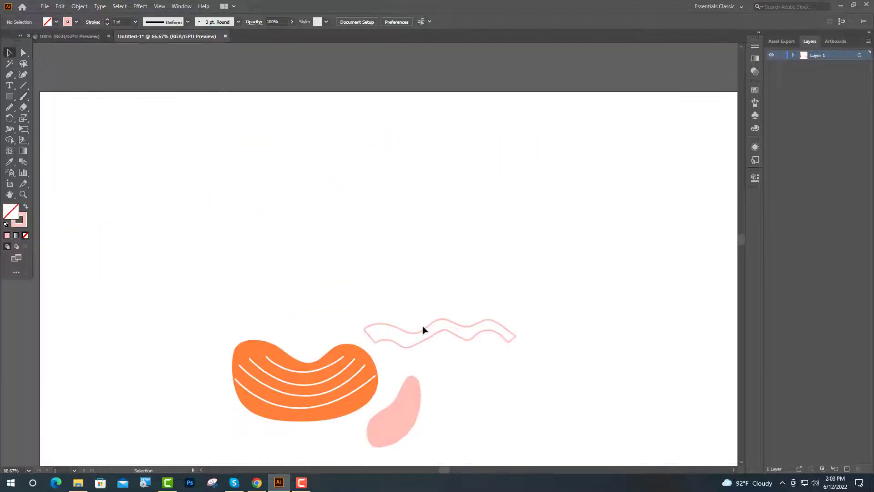
click(424, 331)
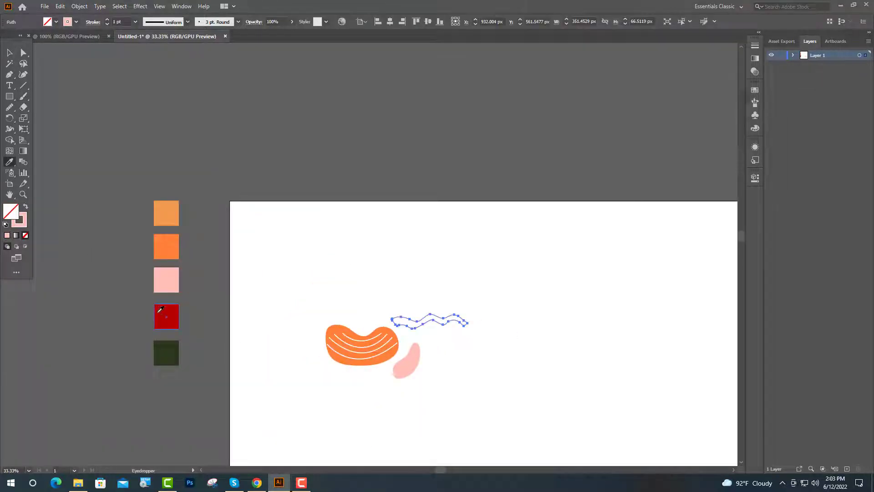
click(158, 313)
- Draw a small upright ellipse about 48 by 75 px beside the pink shape and give it the light orange swatch colour
key(ctrl+minus)
key(l)
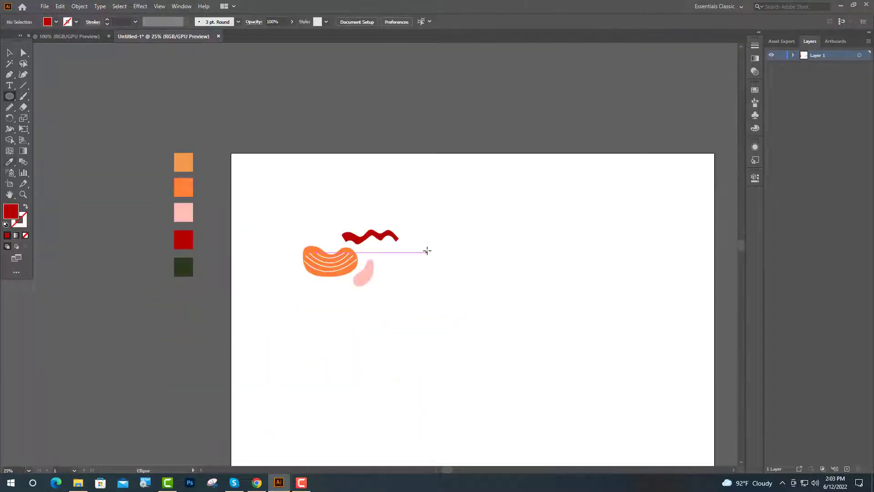
drag(403, 255, 409, 269)
key(i)
click(188, 162)
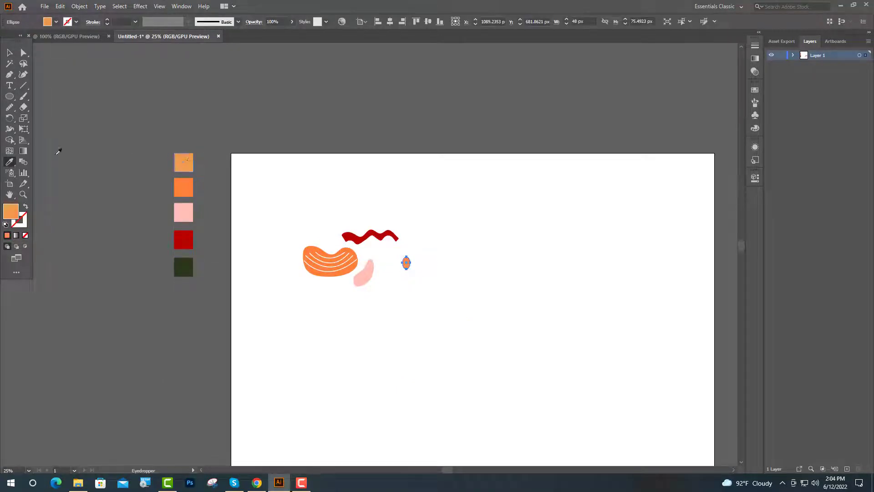
- Reshape the light orange ellipse into a teardrop by narrowing its top point and lowering its side anchors
key(ctrl+plus)
key(ctrl+plus)
key(ctrl+plus)
key(ctrl+plus)
key(ctrl+plus)
key(ctrl+plus)
key(a)
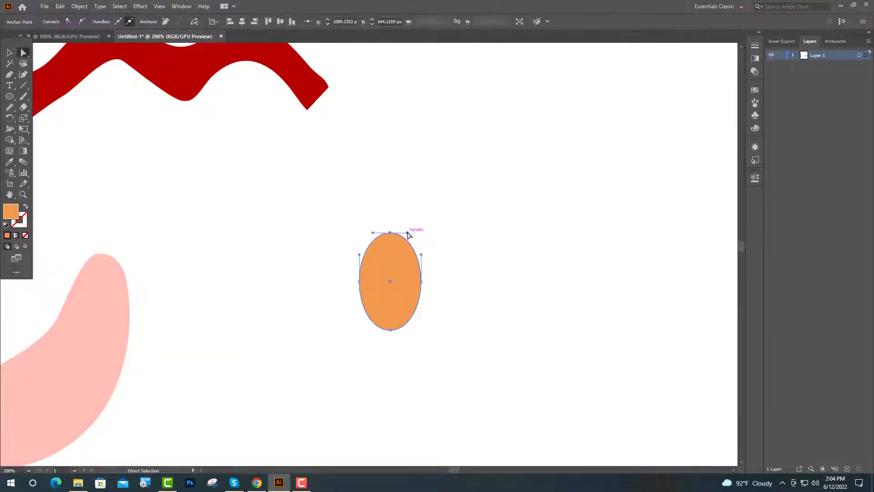
drag(406, 232, 398, 233)
drag(360, 281, 364, 290)
click(449, 253)
- Duplicate the teardrop into a loose, scattered cluster of small light orange drops
key(v)
click(372, 295)
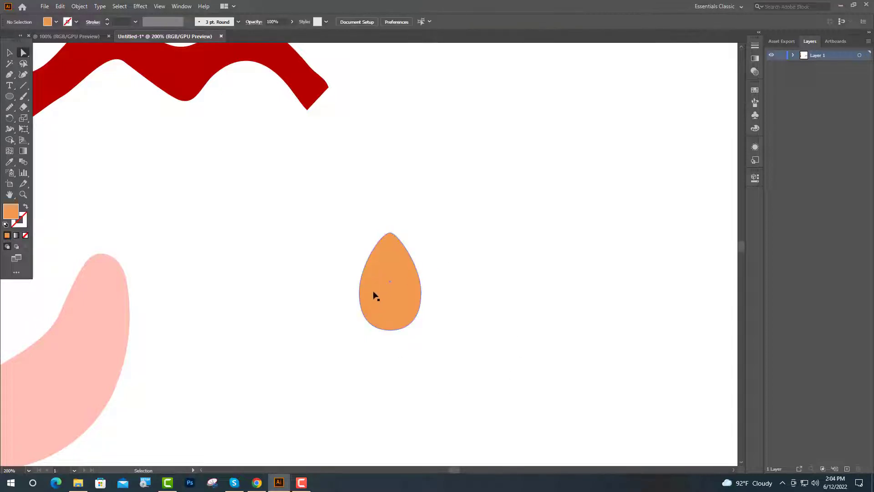
key(ctrl+minus)
key(ctrl+minus)
drag(512, 186, 478, 215)
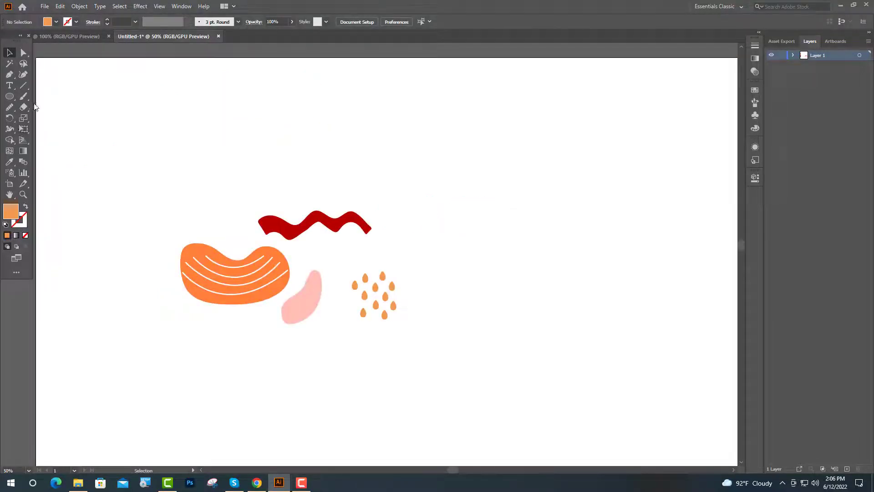
- Paint a rounded closed outline beside the drops with the Paintbrush and a larger closed outline around it
click(22, 97)
drag(457, 269, 459, 294)
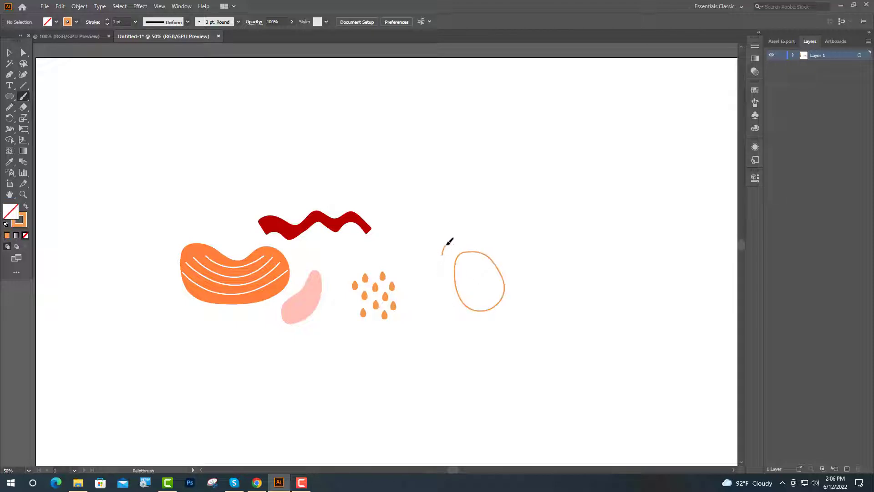
drag(478, 230, 443, 290)
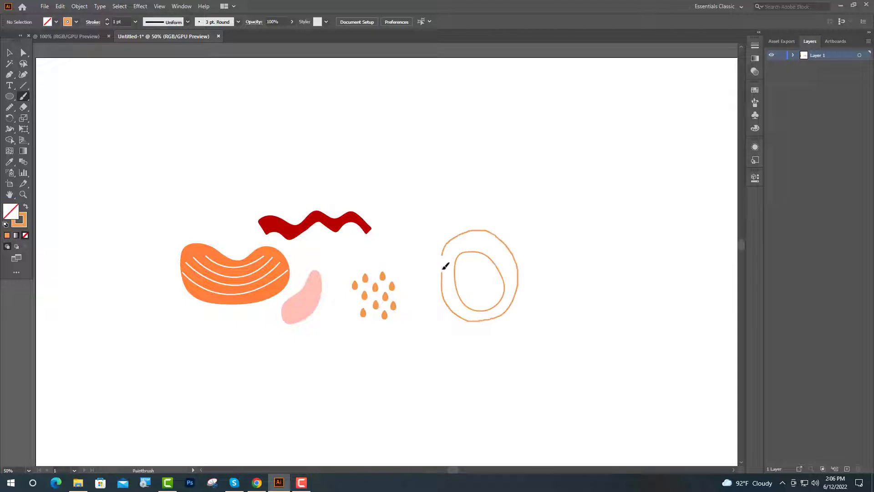
drag(448, 247, 445, 253)
- Fill the inner rounded shape with white and the outer one with solid light orange, forming a ring
key(v)
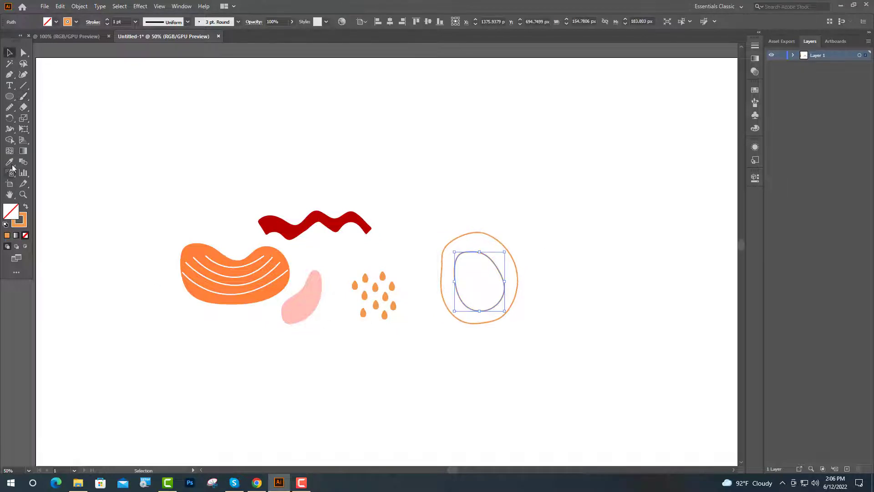
click(10, 163)
click(142, 265)
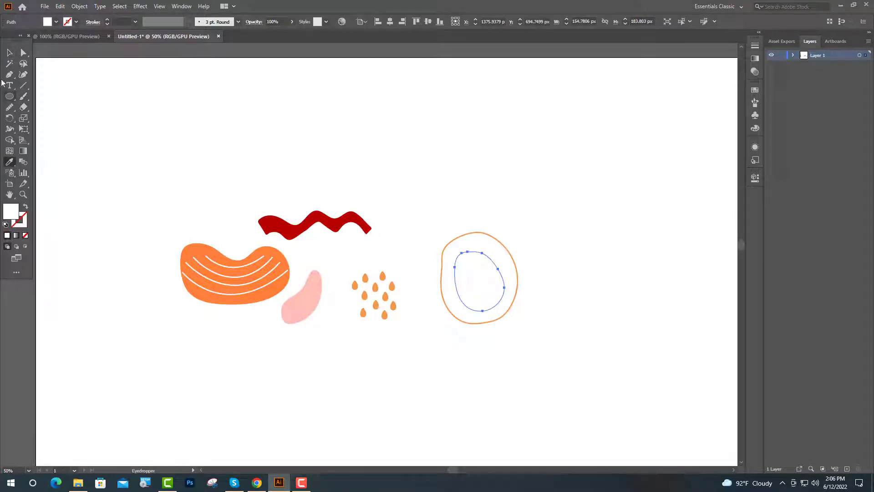
click(9, 52)
click(479, 395)
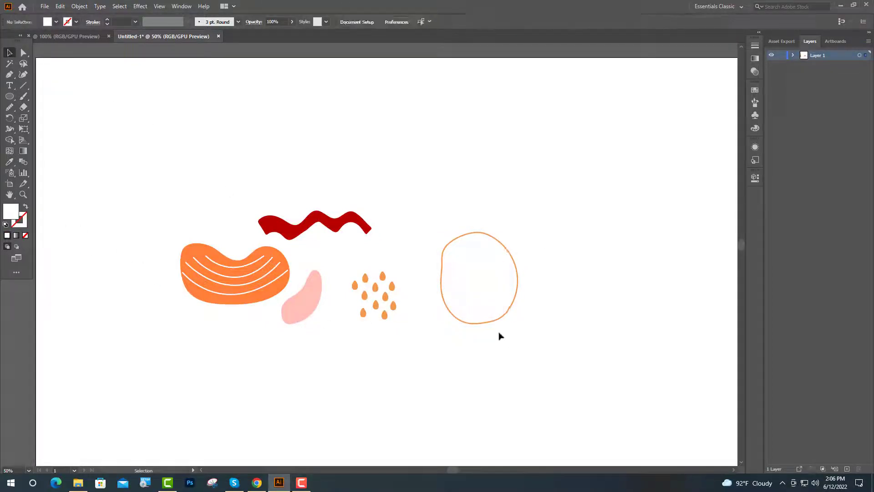
click(487, 323)
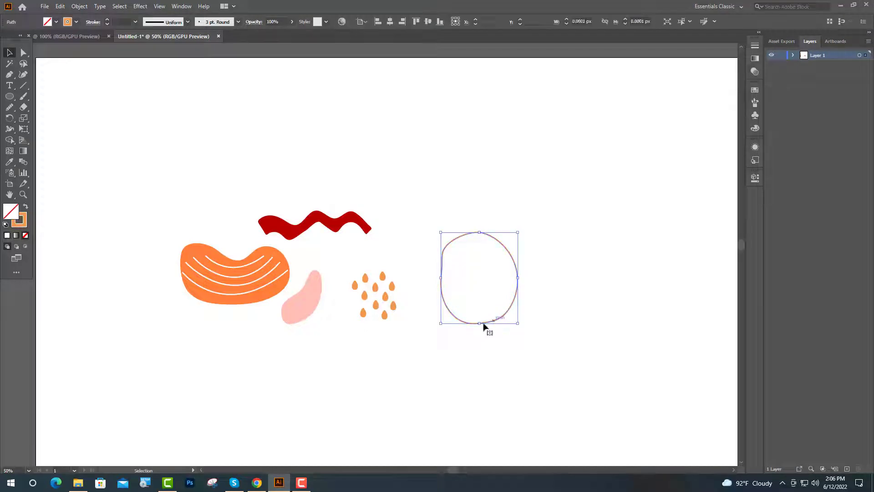
click(26, 208)
click(205, 197)
- Paint a light orange zigzag line across the white centre of the ring with the Paintbrush
key(b)
key(ctrl+plus)
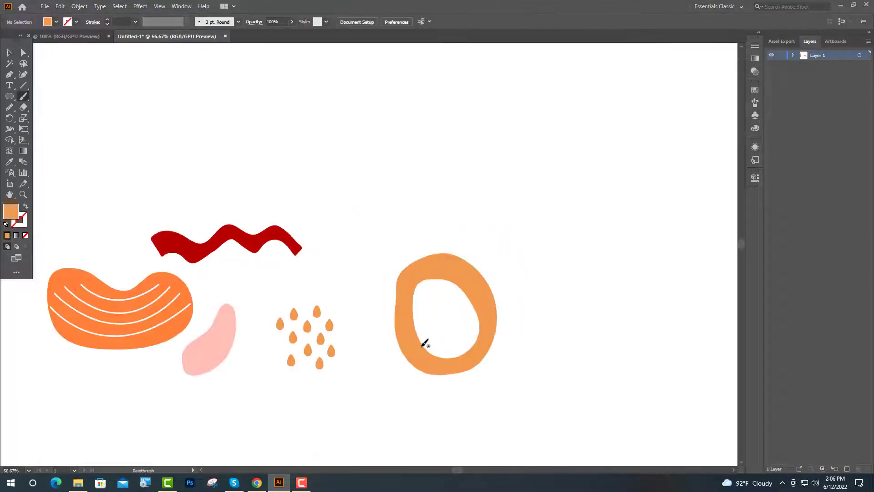
mouse_move(425, 342)
mouse_down()
mouse_move(426, 288)
mouse_move(440, 358)
mouse_move(444, 281)
mouse_move(457, 356)
mouse_move(462, 282)
mouse_move(471, 346)
mouse_move(477, 308)
mouse_move(484, 336)
mouse_up()
- Paint a vertical leaf stem with two pairs of slanted side veins in the empty area beside the ring
scroll(499, 261, right, 2)
scroll(498, 261, up, 1)
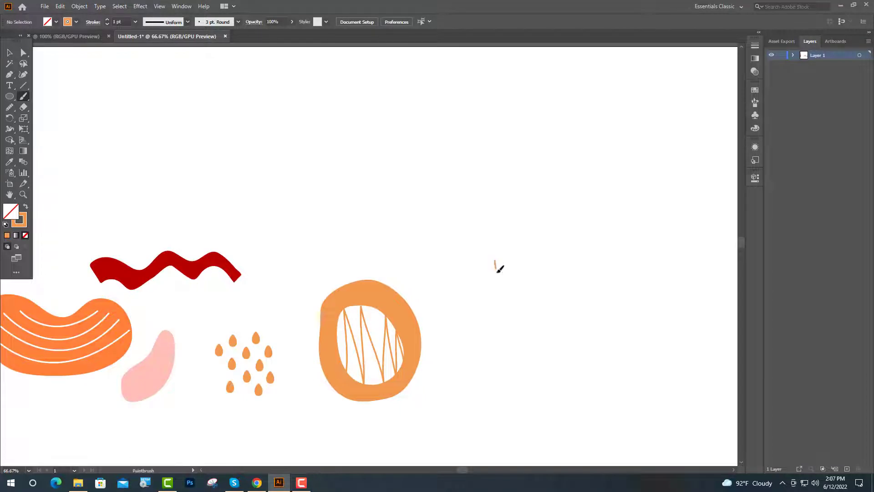
drag(499, 292, 502, 372)
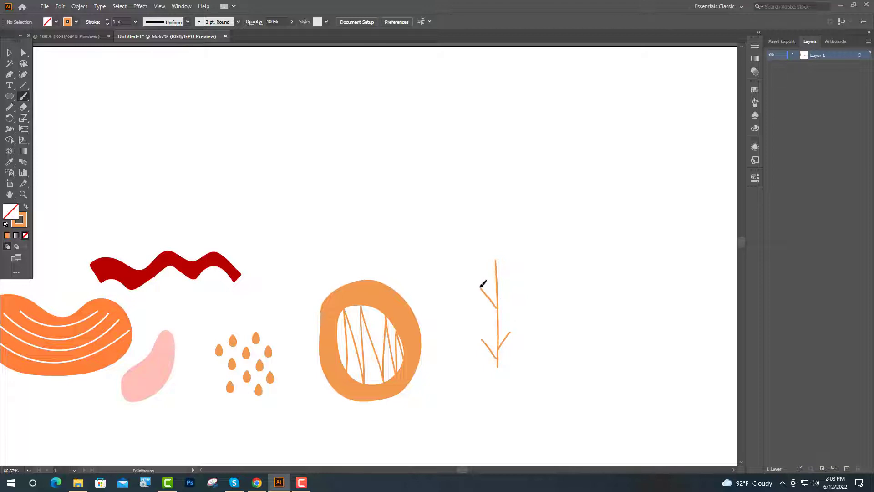
drag(498, 294, 513, 281)
- Paint a closed leaf outline with rounded lobes around the stem and veins with the Paintbrush
scroll(484, 345, up, 2)
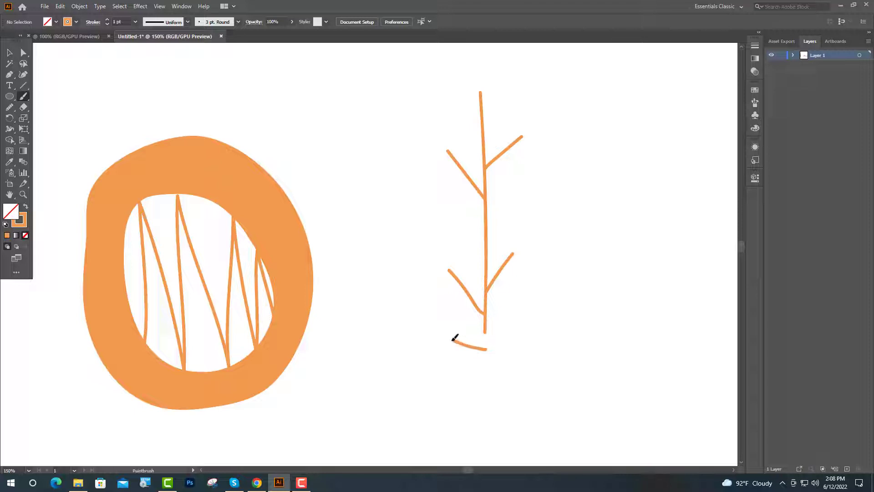
mouse_move(455, 340)
mouse_down()
mouse_move(430, 233)
mouse_move(465, 252)
mouse_move(428, 124)
mouse_move(449, 119)
mouse_up()
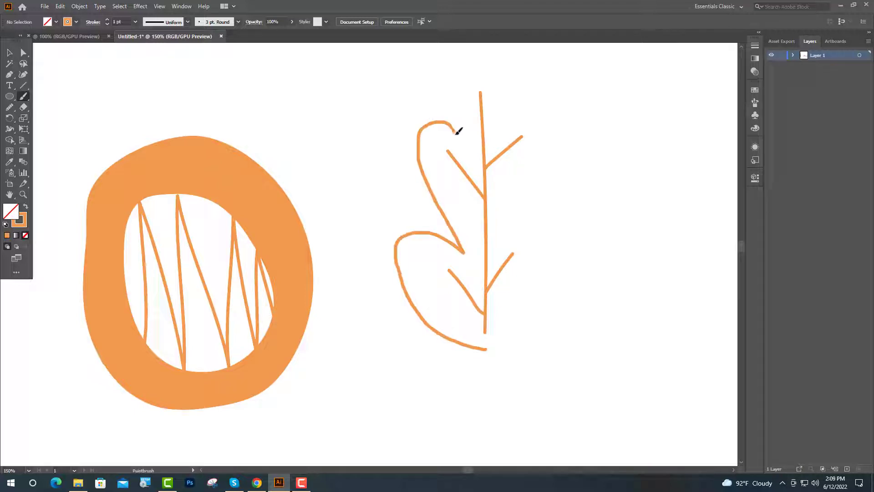
mouse_move(464, 126)
mouse_down()
mouse_move(468, 73)
mouse_move(499, 63)
mouse_up()
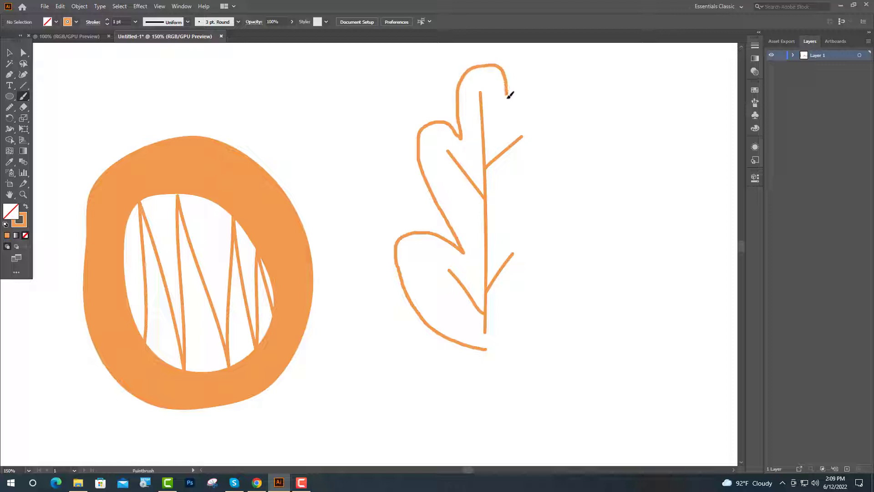
mouse_move(508, 96)
mouse_down()
mouse_move(570, 234)
mouse_move(574, 267)
mouse_move(564, 308)
mouse_move(541, 334)
mouse_move(486, 348)
mouse_up()
- Fill the leaf outline with the dark green swatch colour
key(ctrl+minus)
key(ctrl+minus)
key(ctrl+minus)
key(ctrl+minus)
key(ctrl+minus)
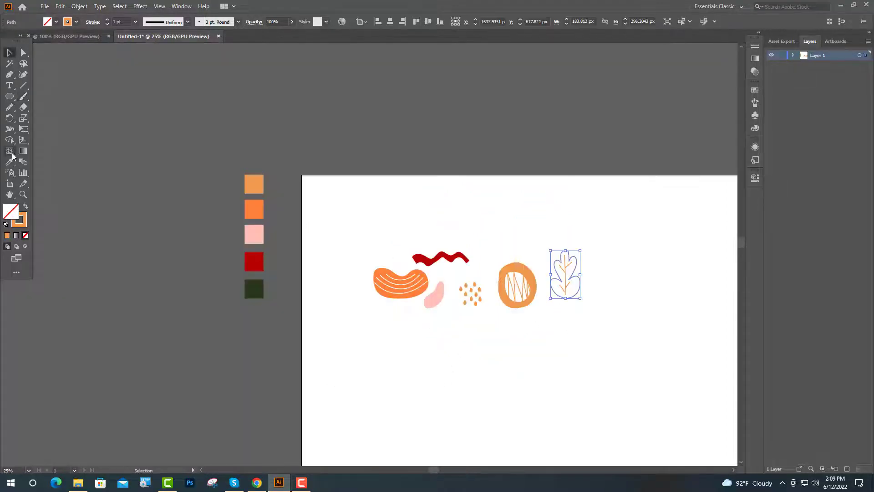
click(10, 161)
click(254, 289)
key(v)
- Send the dark green leaf shape behind its stem and veins
key(ctrl+plus)
right_click(467, 264)
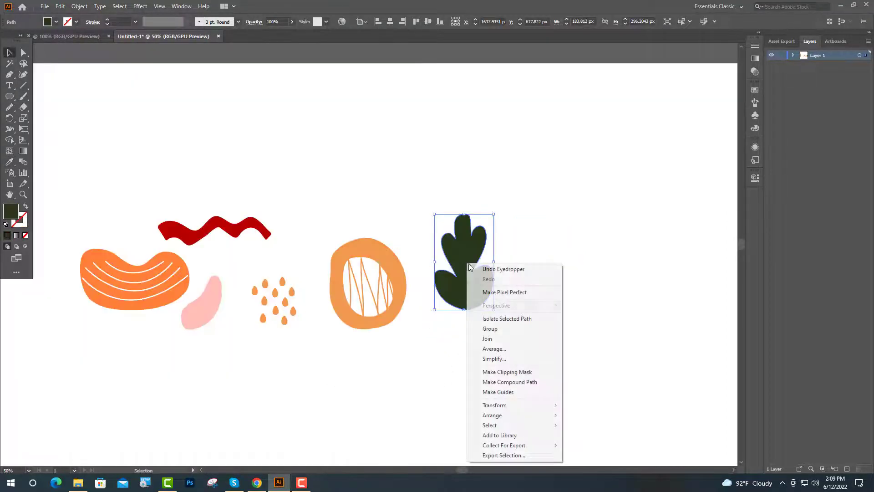
mouse_move(521, 415)
click(601, 445)
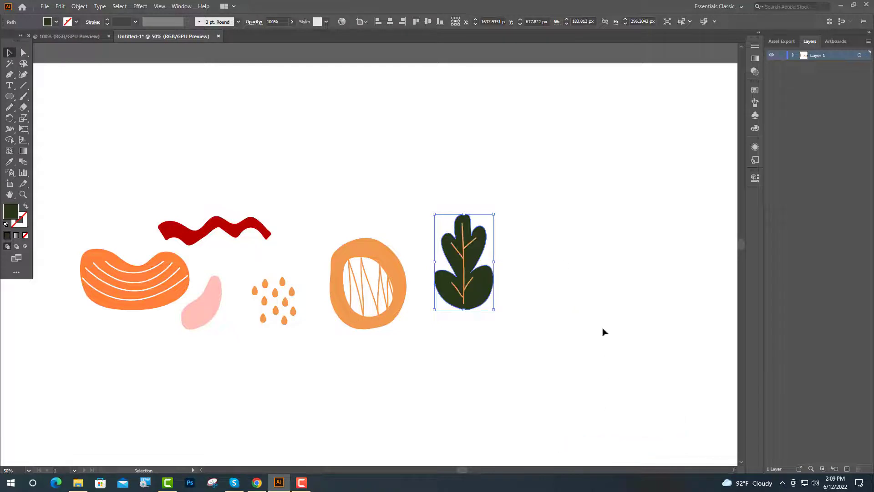
- Select the leaf's stem and veins together and recolour them to white
key(ctrl+plus)
drag(392, 121, 510, 320)
click(465, 276)
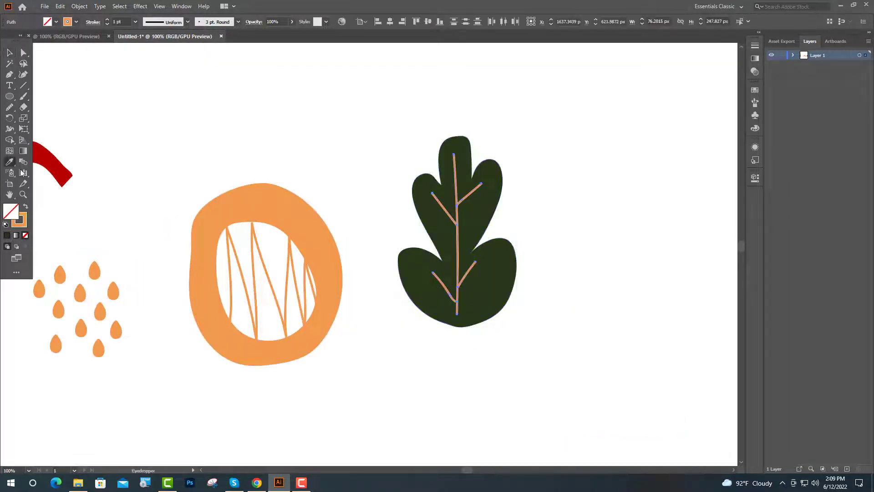
key(i)
click(224, 143)
click(9, 52)
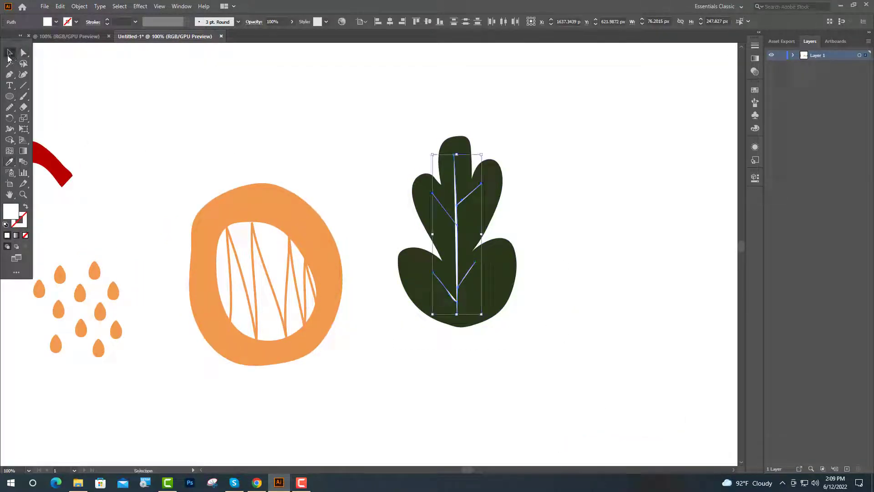
- Select the leaf with its veins and tilt it slightly clockwise
click(475, 237)
key(ctrl+minus)
key(ctrl+minus)
key(ctrl+minus)
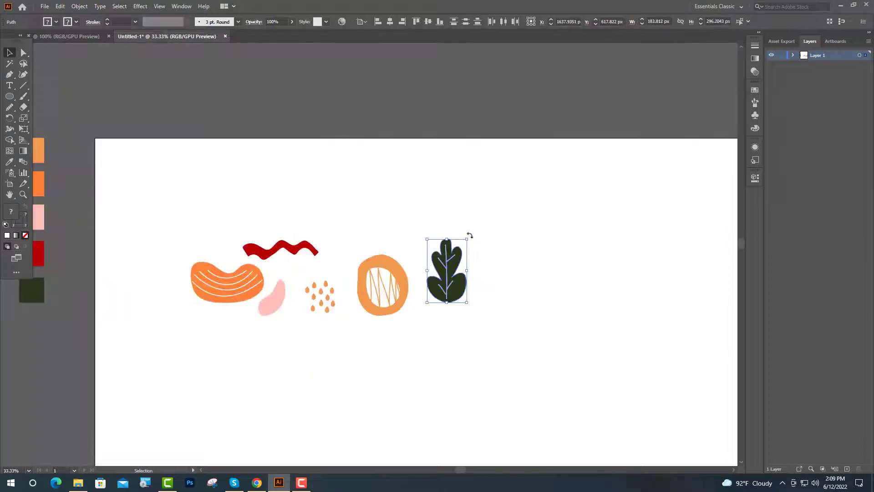
- Paint a row of parallel slanted strokes in the empty area beside the leaf with the Paintbrush
key(ctrl+plus)
key(b)
drag(541, 197, 515, 260)
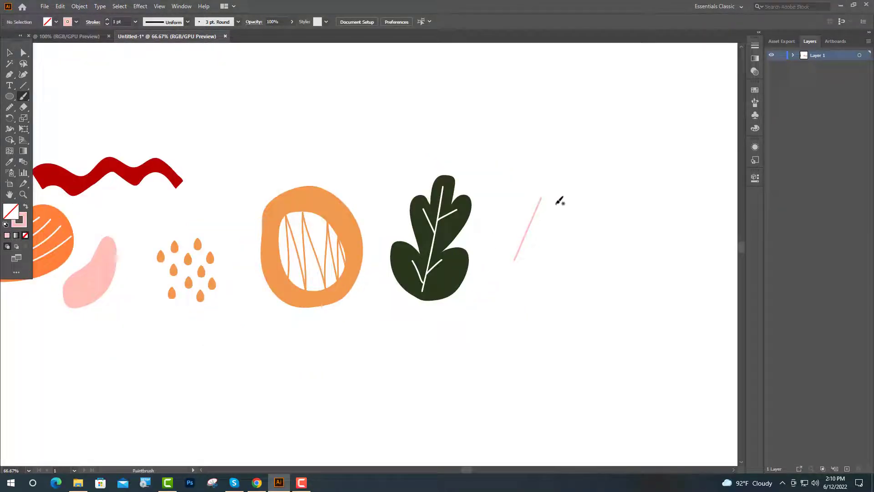
drag(558, 201, 535, 255)
mouse_move(576, 198)
mouse_down()
mouse_move(556, 244)
mouse_move(560, 259)
mouse_up()
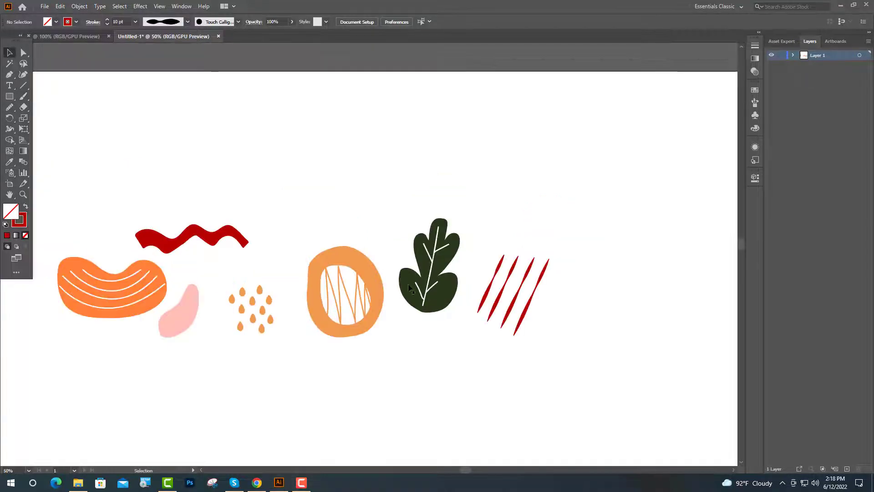
- Paint a cluster of small irregular ovals beside the slanted lines and fill them with solid light orange
key(ctrl+plus)
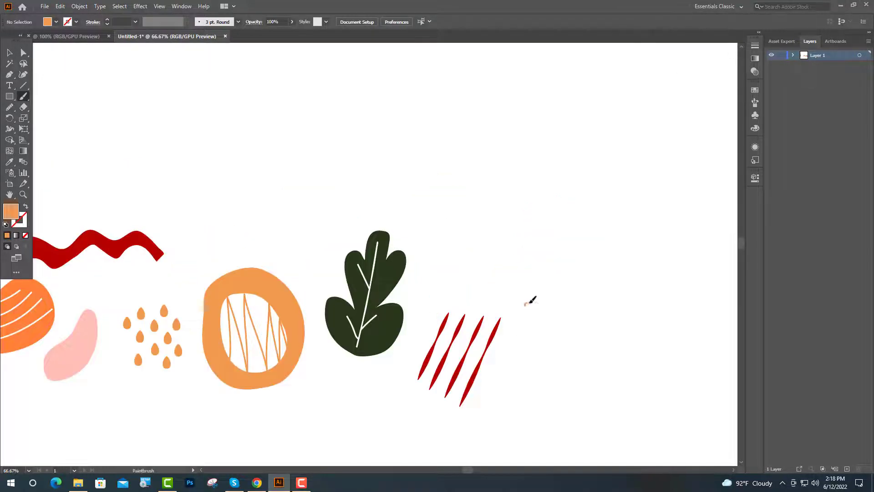
drag(529, 306, 530, 303)
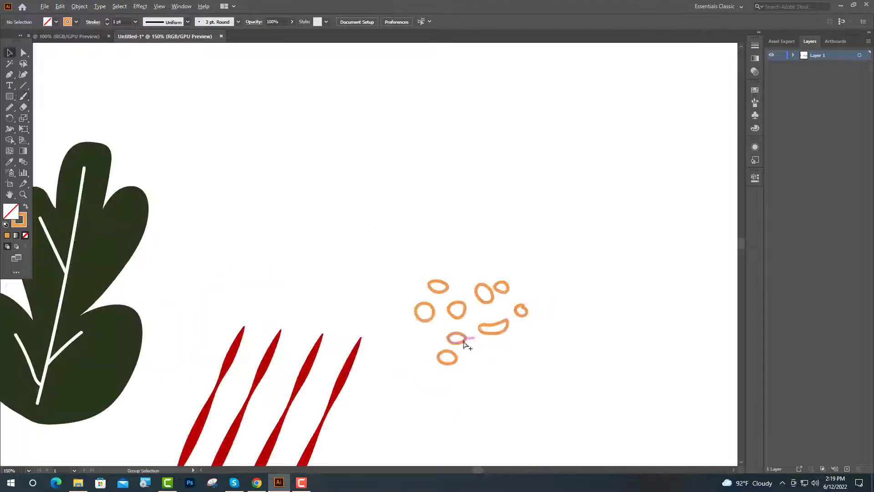
key(v)
click(455, 301)
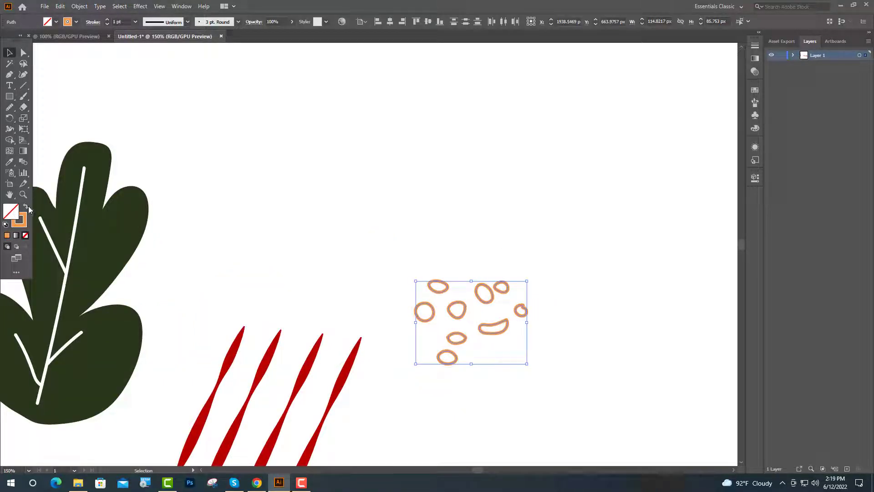
click(25, 206)
- Duplicate and spread out the small light orange ovals to build a fuller, evenly scattered cluster
click(439, 277)
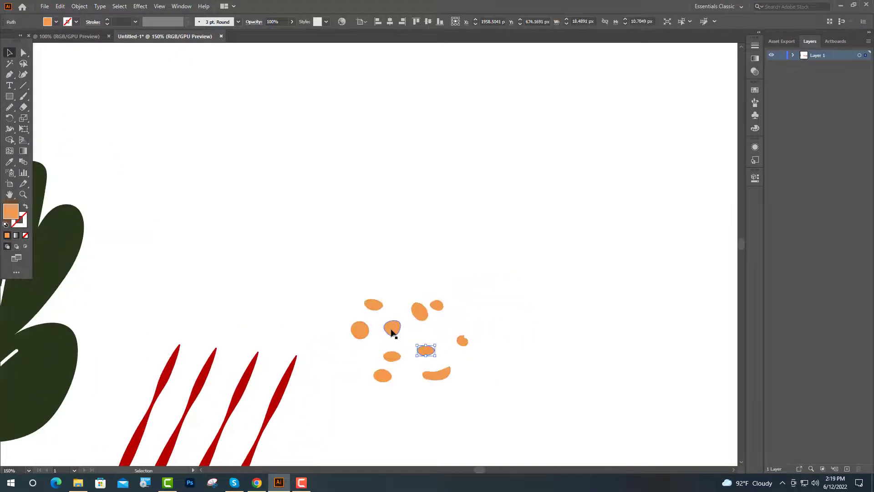
drag(392, 332, 351, 346)
drag(426, 351, 443, 360)
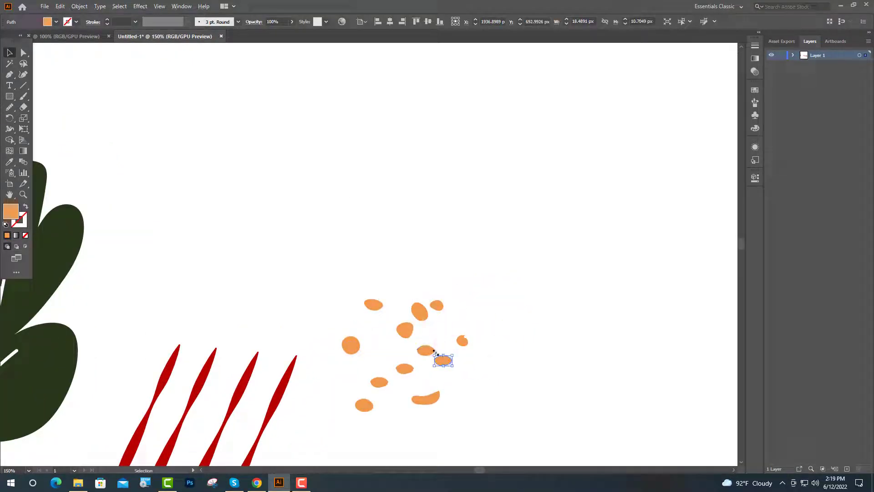
drag(402, 339, 384, 350)
drag(417, 313, 444, 331)
drag(380, 309, 379, 320)
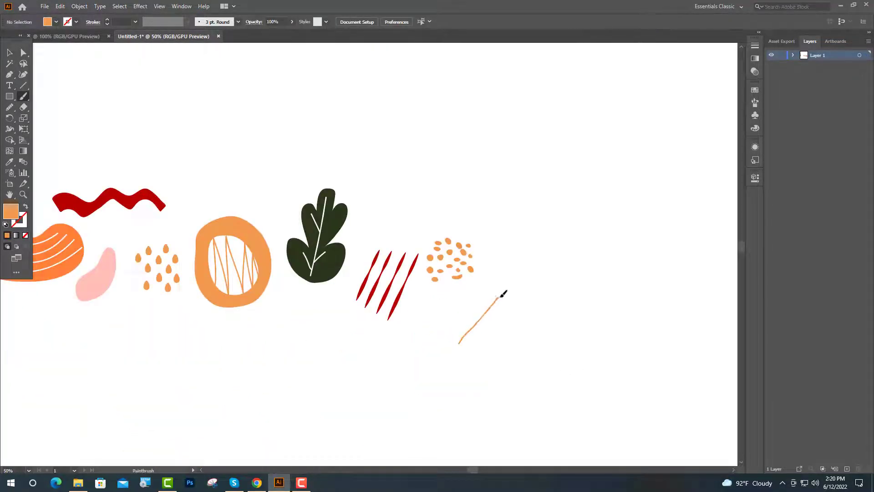
- Paint a closed diamond outline below the dot cluster and fill it with solid light orange
mouse_move(519, 309)
mouse_down()
mouse_move(505, 381)
mouse_move(467, 346)
mouse_up()
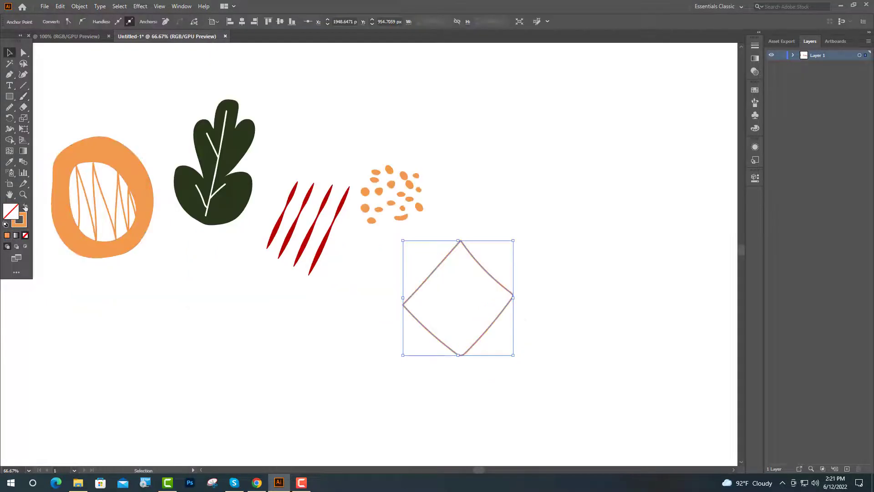
click(25, 208)
- Centre a smaller copy of the diamond inside the original and fill it with white
drag(478, 324, 468, 279)
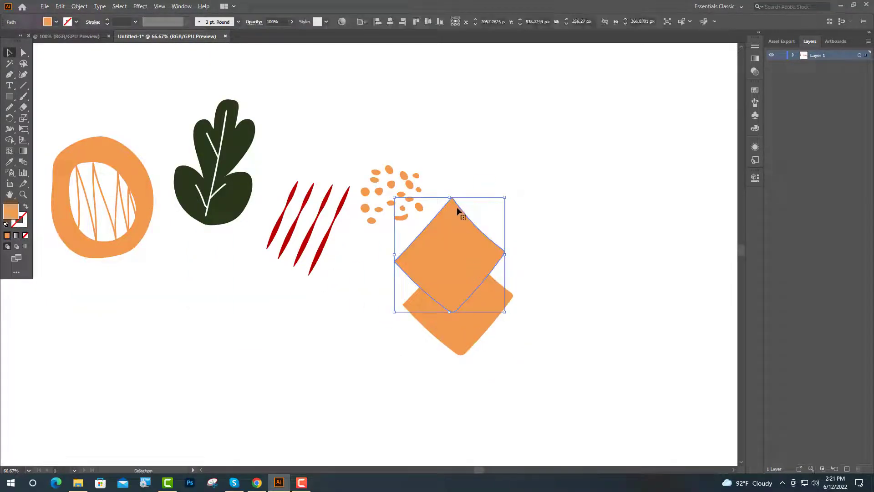
drag(450, 197, 450, 222)
drag(450, 273, 460, 307)
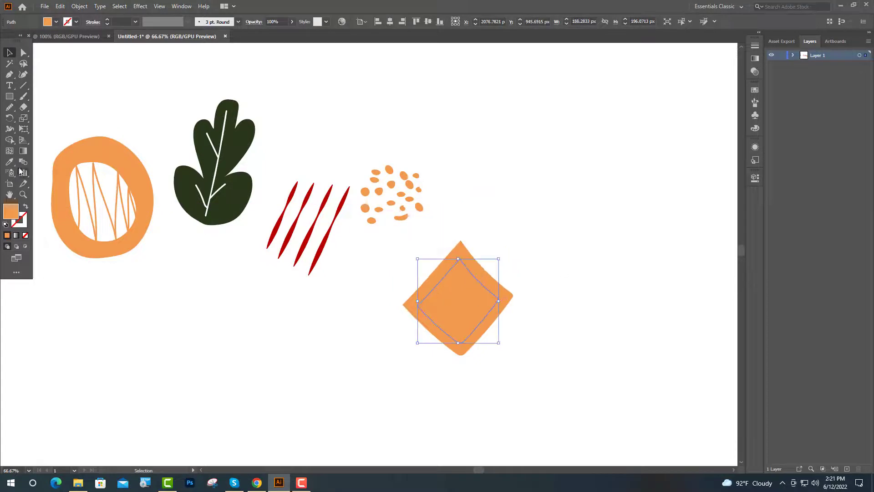
click(10, 162)
click(211, 358)
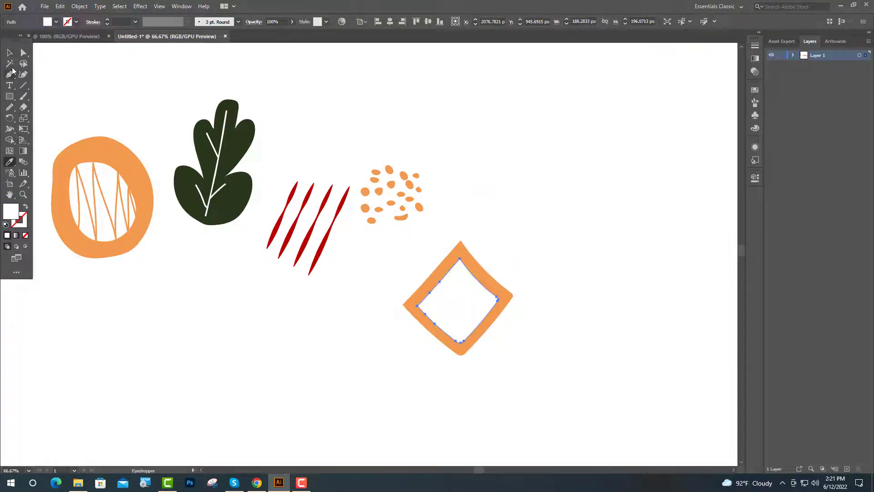
- Add a still smaller diamond copy in the centre and fill it with the dark red of the wavy shape
key(v)
drag(447, 319, 465, 268)
scroll(348, 351, down, 2)
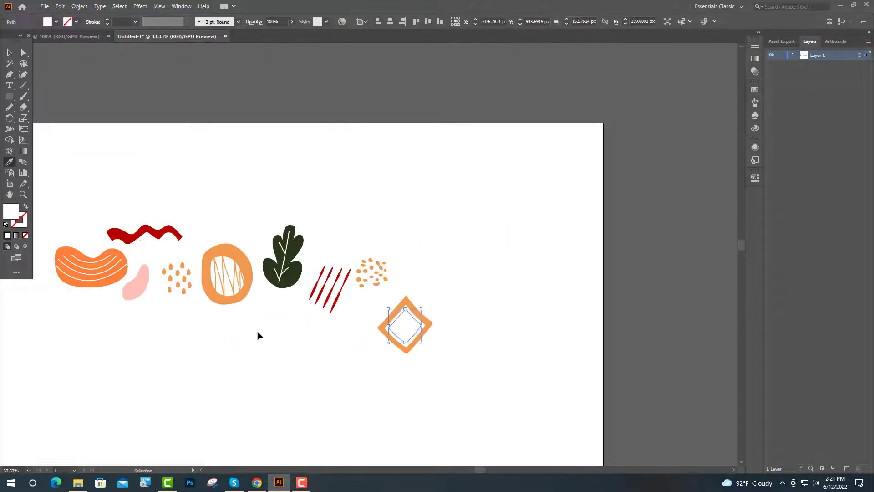
key(i)
click(131, 234)
- Paint a red V shape beside the dot cluster and set its stroke weight to 5 pt
key(ctrl+shift+a)
key(b)
scroll(384, 237, up, 1)
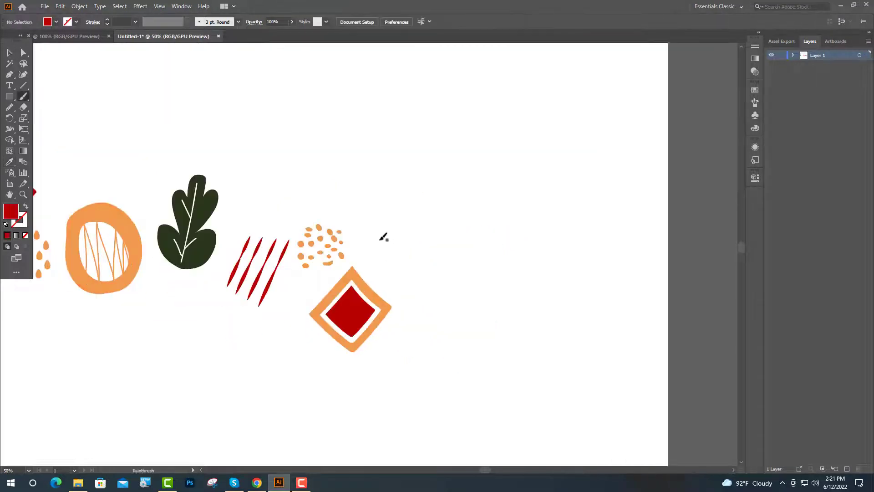
mouse_move(384, 244)
mouse_down()
mouse_move(398, 275)
mouse_move(429, 238)
mouse_up()
click(11, 53)
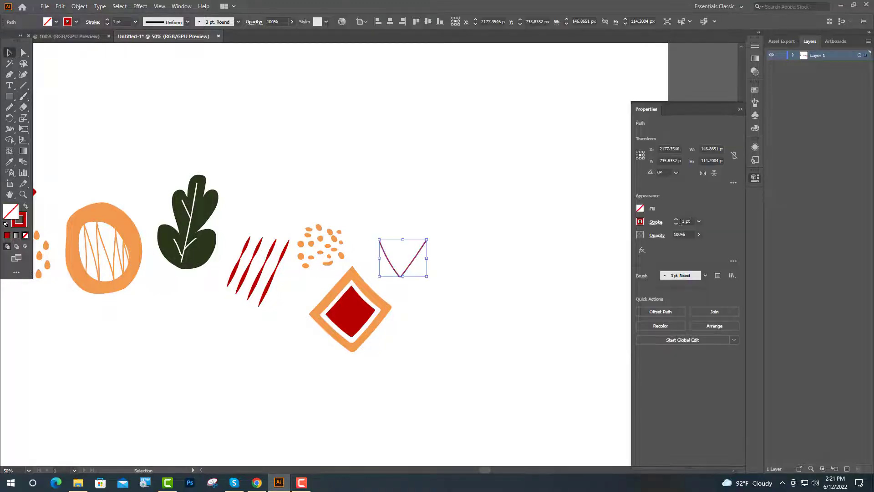
click(684, 221)
text(5)
key(Return)
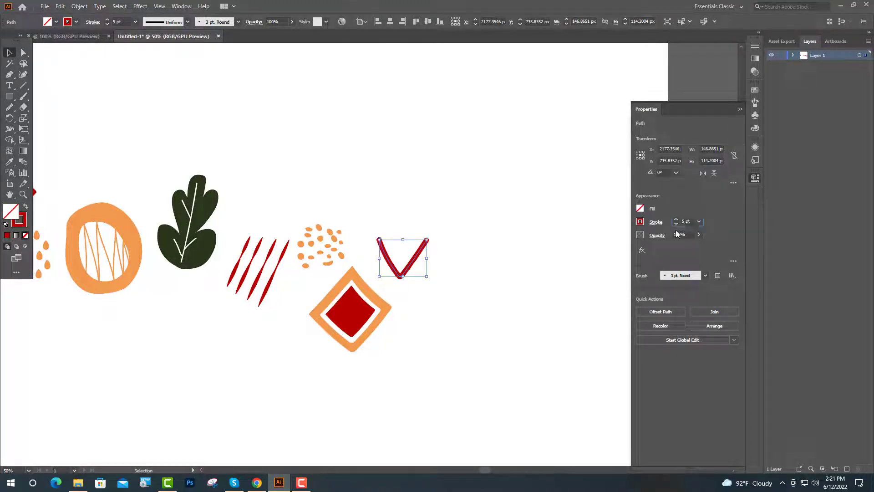
- Place a smaller copy of the V just above the red one and give it a pink stroke without fill
mouse_move(421, 248)
mouse_down()
mouse_move(421, 234)
mouse_move(403, 231)
mouse_up()
click(9, 162)
scroll(531, 261, down, 2)
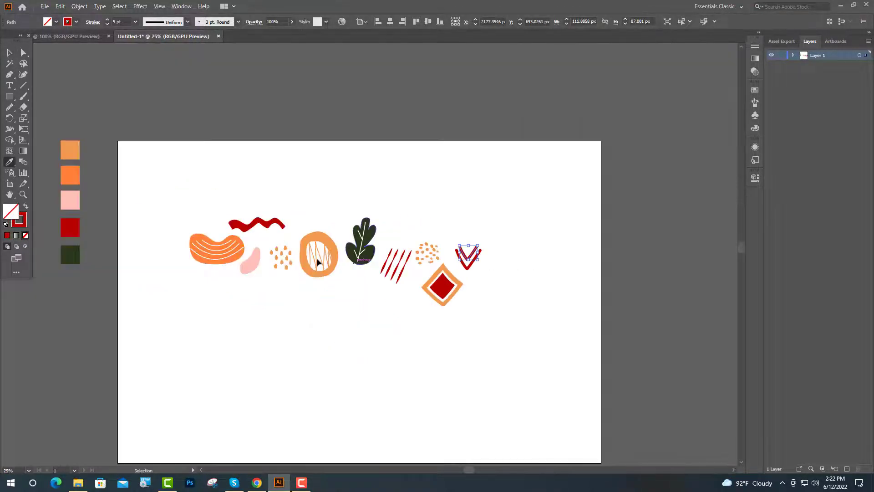
click(78, 202)
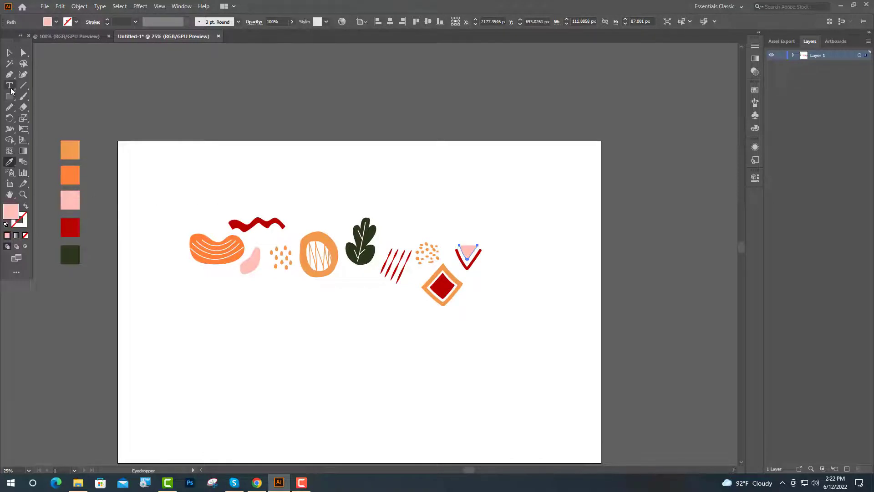
click(9, 53)
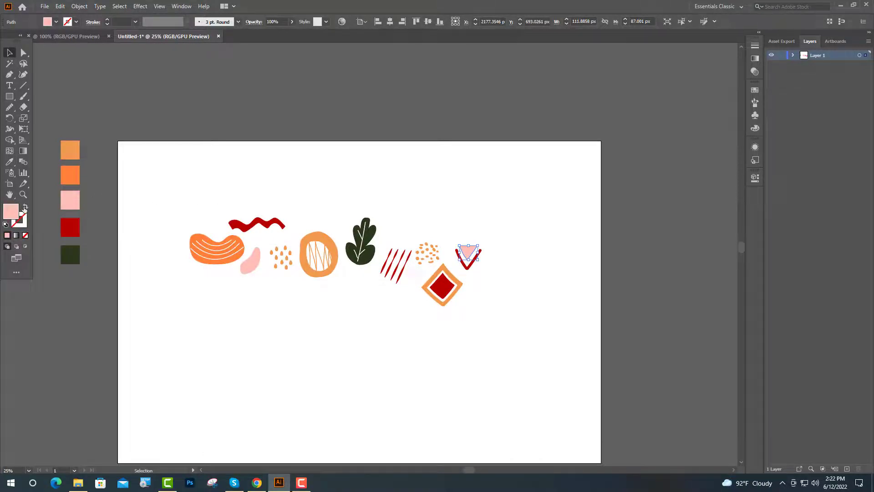
click(24, 208)
- Apply the 10 pt. Round brush to the pink V and set its stroke weight to 4 pt
key(ctrl+1)
click(755, 102)
click(661, 102)
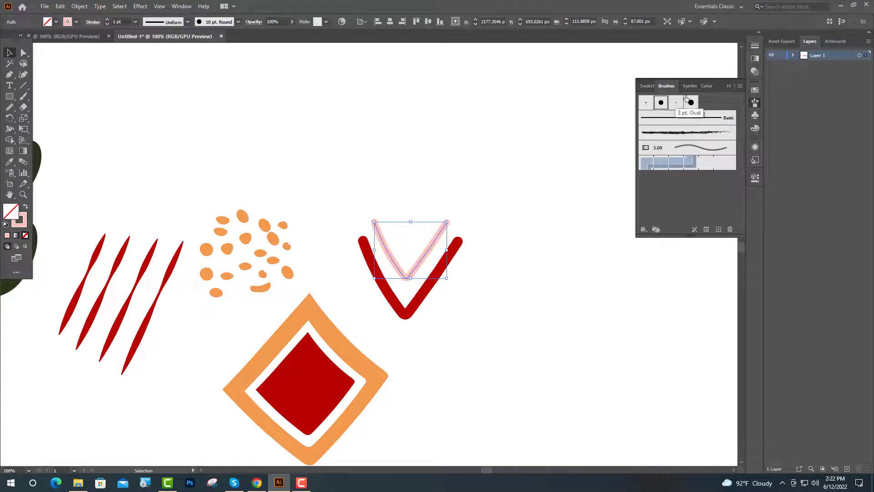
click(729, 86)
click(755, 174)
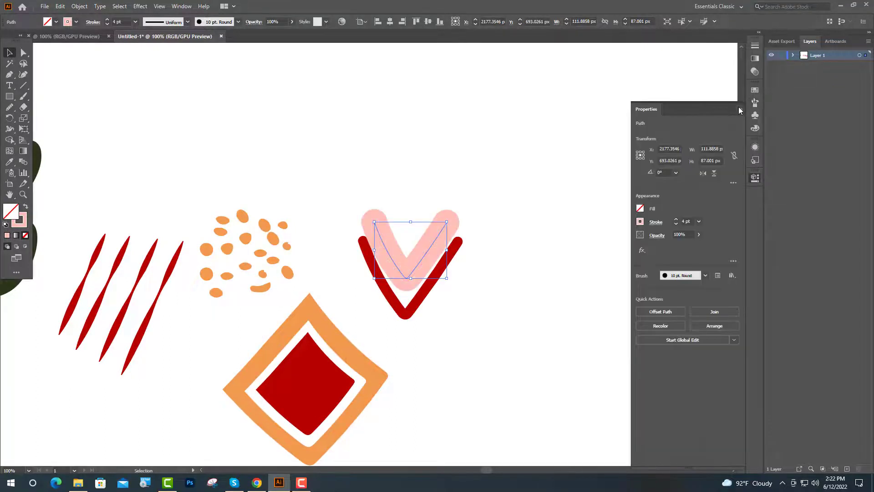
click(739, 107)
- Paint two short, thick red curved strokes side by side below the V shapes with the Paintbrush
click(517, 271)
scroll(494, 289, down, 5)
key(b)
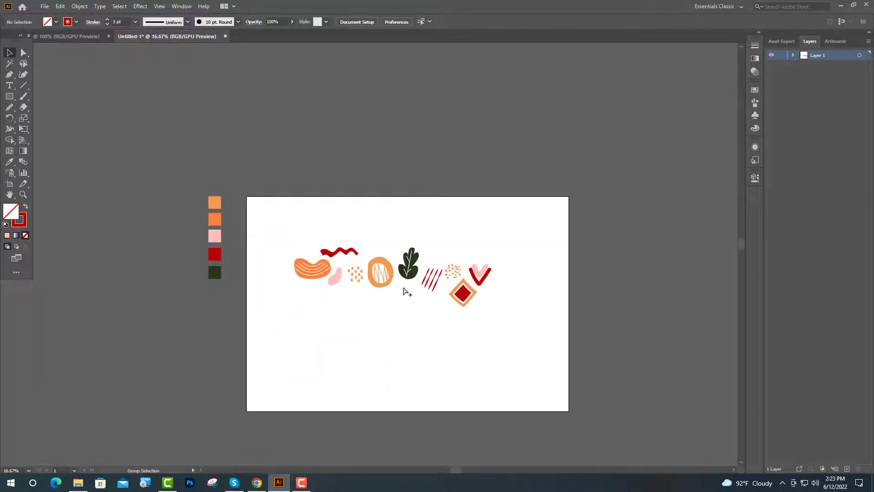
scroll(406, 294, up, 2)
drag(559, 311, 560, 337)
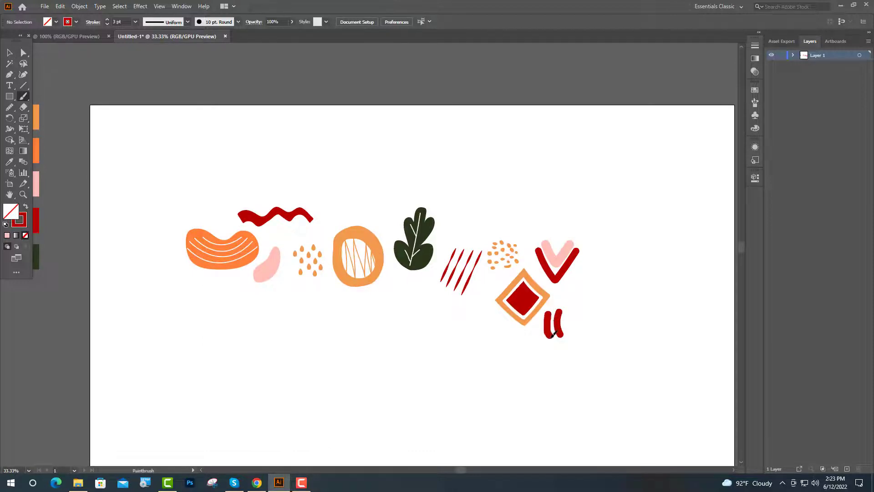
- Recolour the two short curved strokes, one light orange and the other dark green
key(ctrl+minus)
click(10, 161)
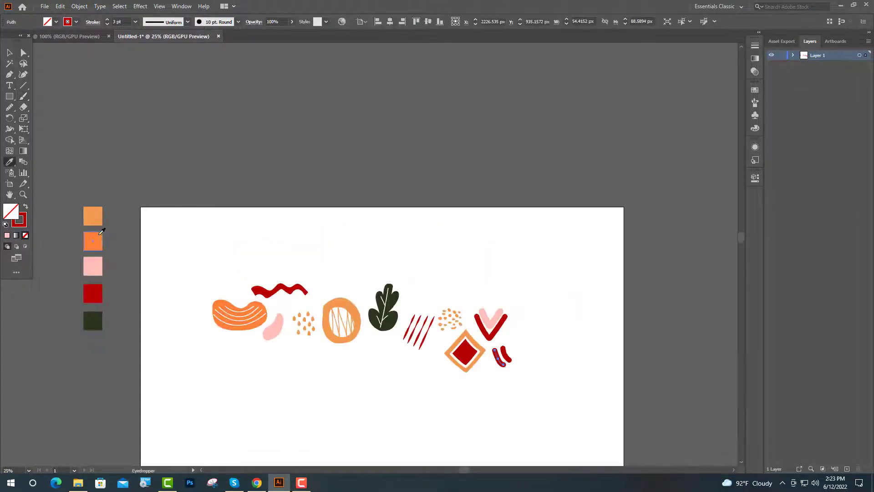
click(97, 216)
key(v)
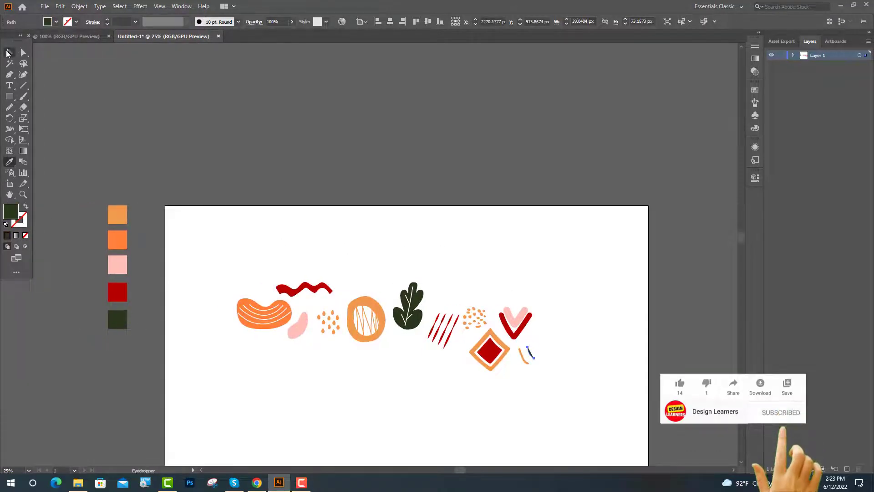
click(7, 54)
click(26, 206)
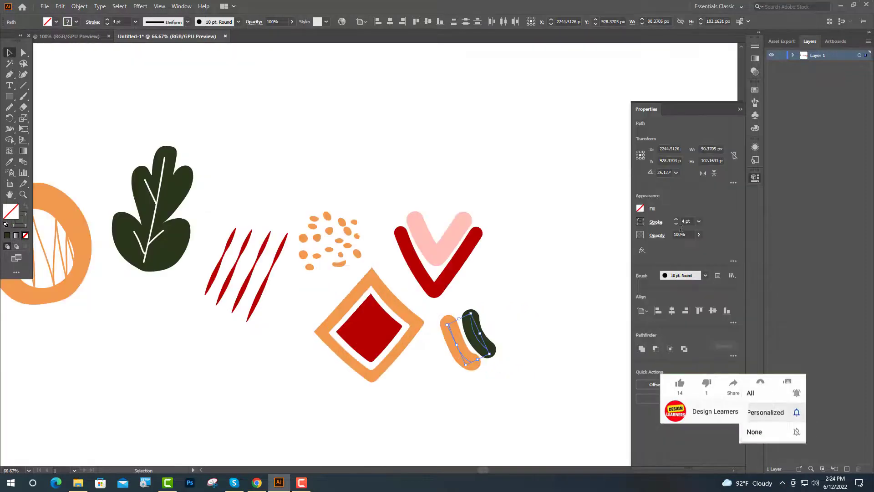
- Draw a circle about 91 px wide below the thin red lines and give it a light orange fill without stroke
click(739, 110)
click(607, 365)
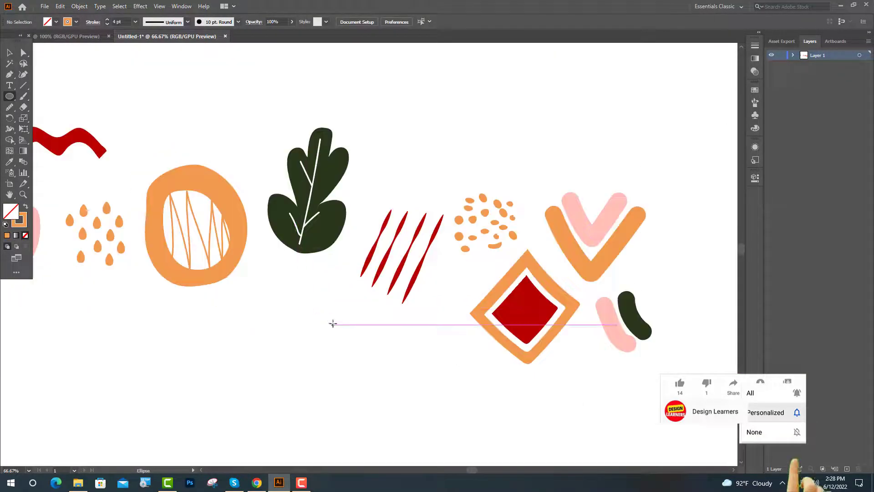
drag(329, 316, 369, 354)
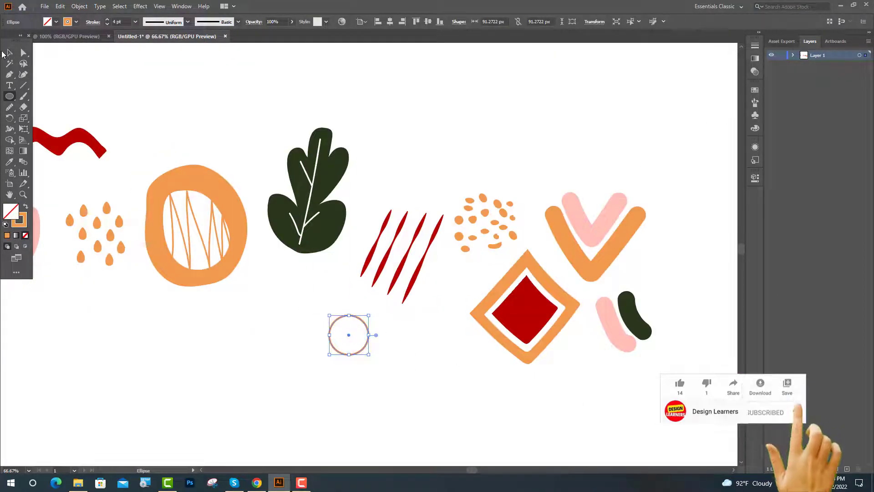
click(10, 53)
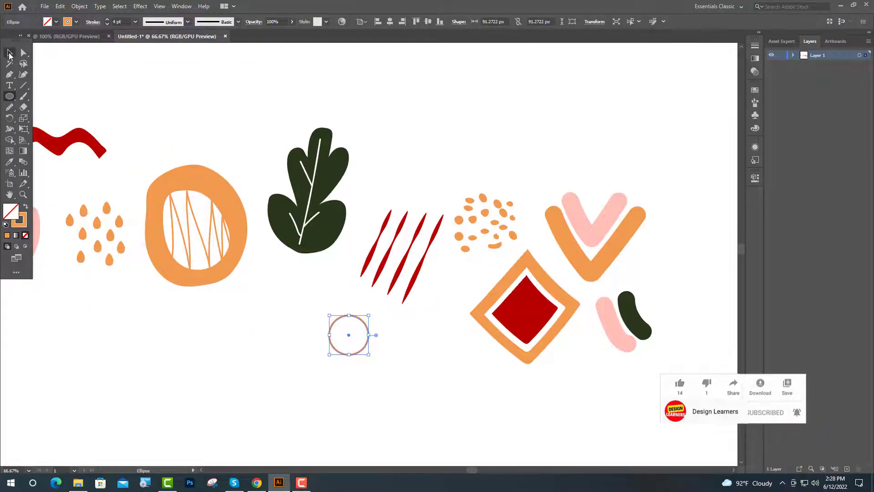
click(26, 206)
click(127, 320)
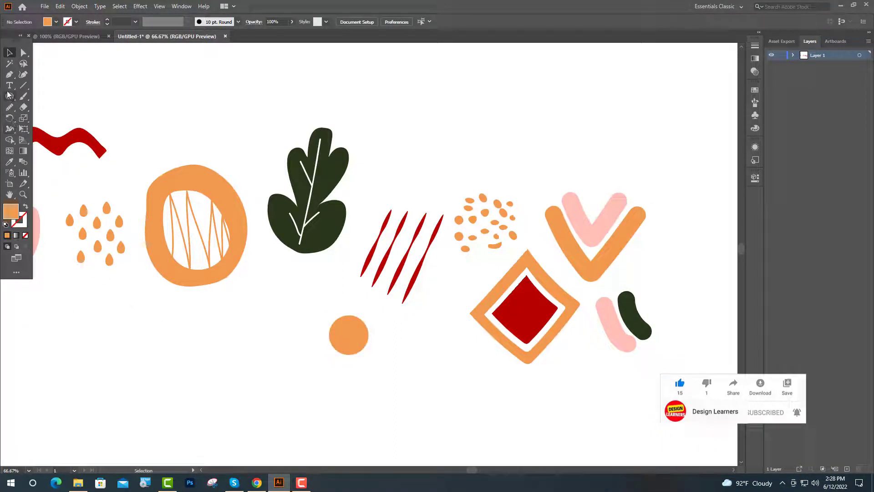
- Reduce the circle to its lower half by intersecting it with an overlapping rectangle about 108 by 59 px
drag(9, 96, 34, 101)
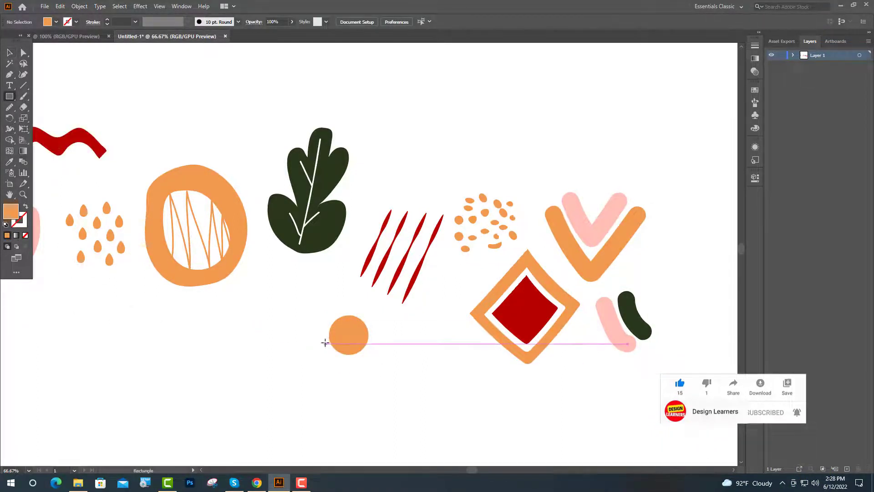
drag(325, 335, 372, 360)
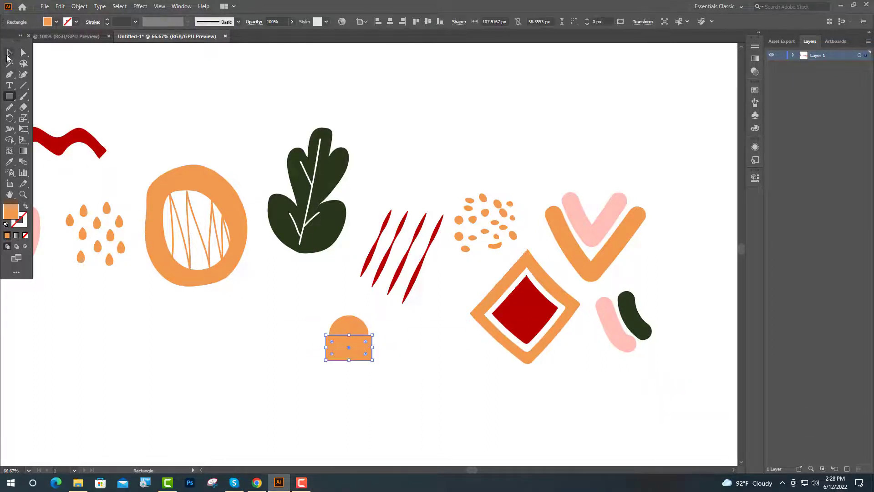
click(9, 53)
shift+click(358, 332)
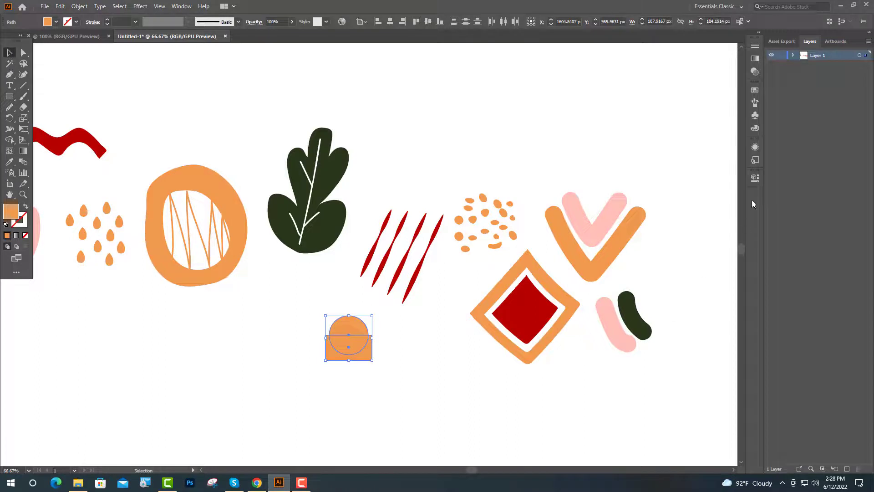
click(757, 178)
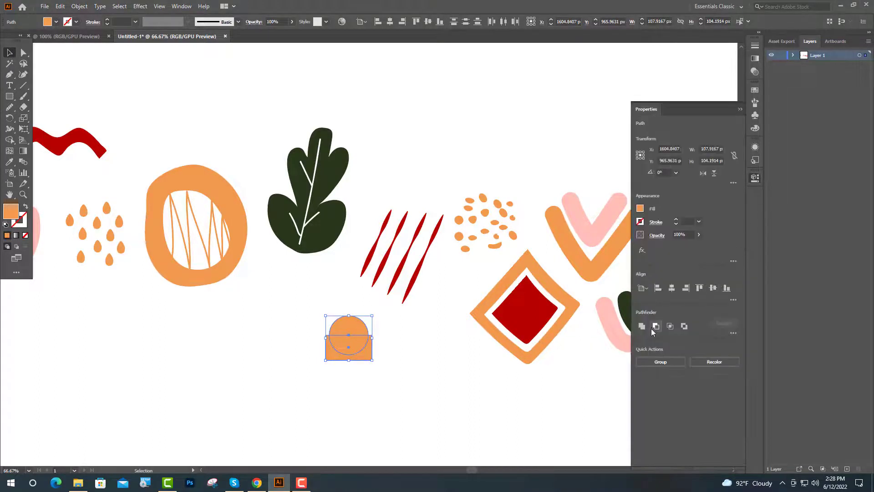
click(671, 326)
click(741, 109)
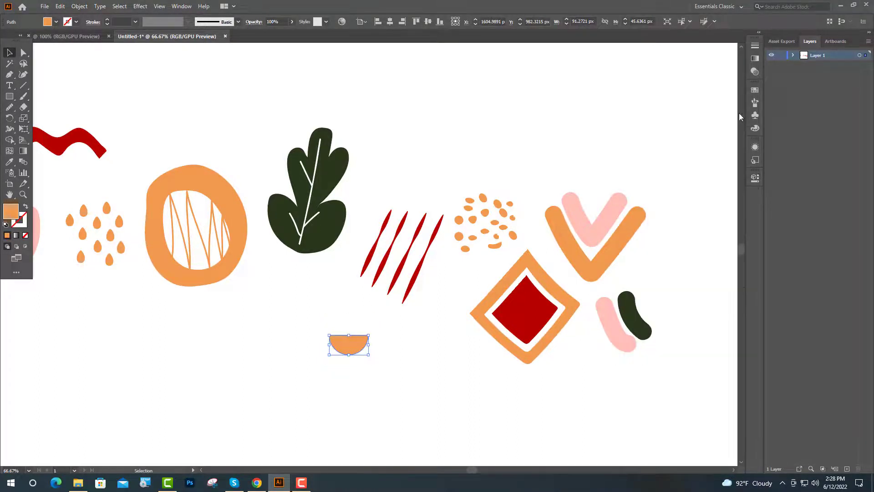
- Tilt the half circle so its flat edge runs diagonally and make a copy reflected across the vertical axis
drag(372, 332, 390, 341)
right_click(390, 341)
mouse_move(448, 285)
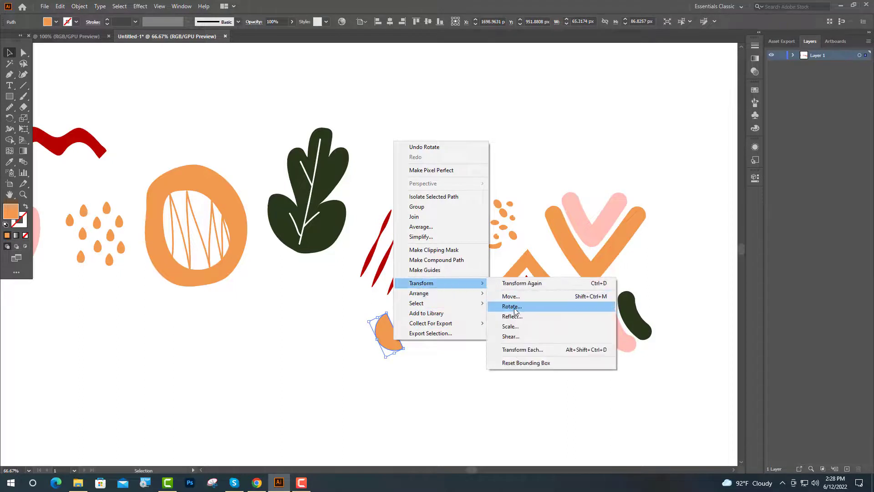
click(512, 314)
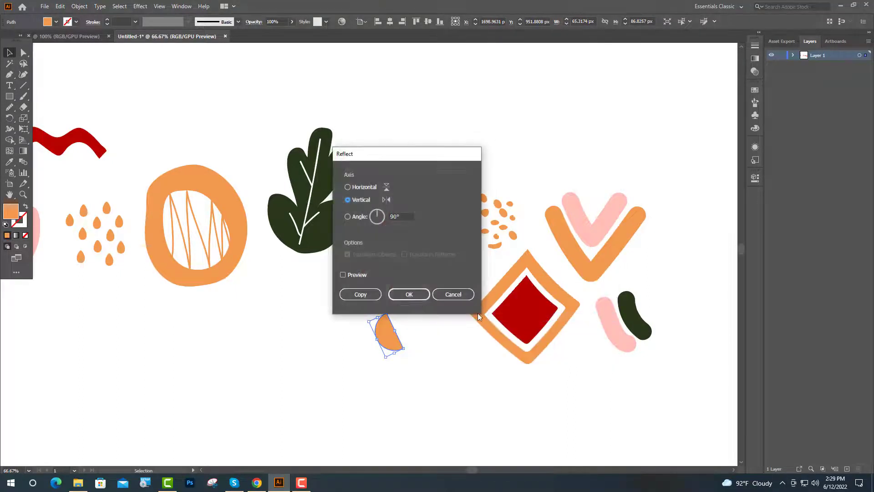
click(360, 294)
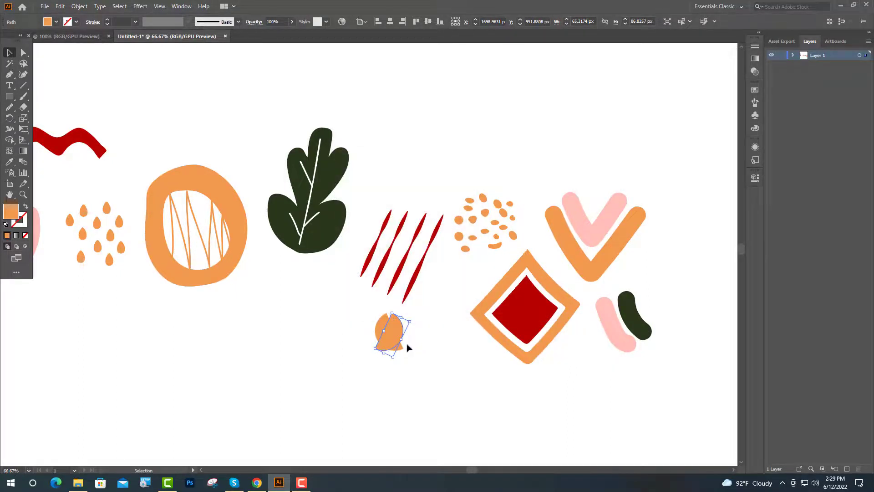
- Rotate and position the reflected half beside the original so the flat edges run parallel with a narrow gap
drag(415, 322, 425, 344)
scroll(411, 335, up, 3)
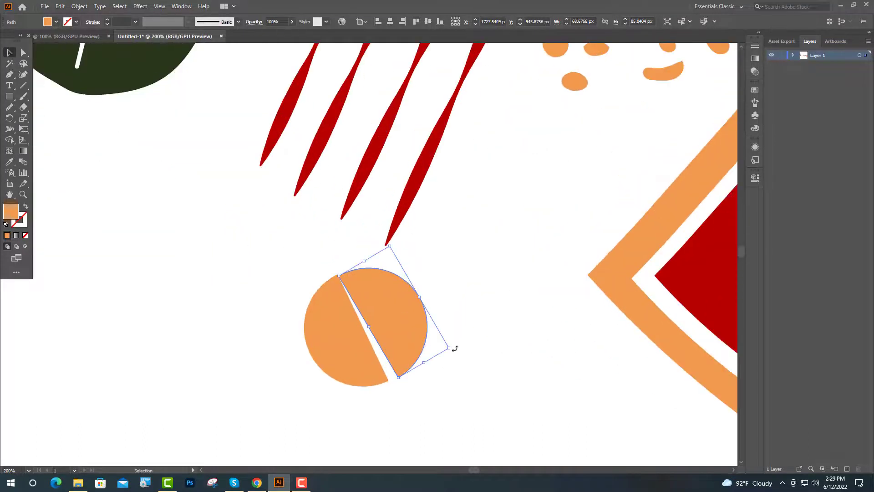
drag(453, 350, 453, 357)
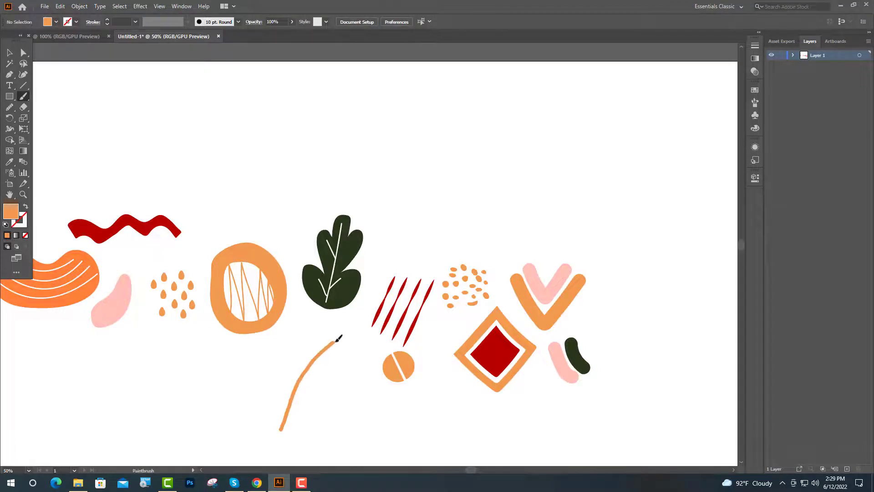
- Paint a long curved, tapering stem outline below the dark green leaf and turn it into a light orange fill without stroke
drag(347, 334, 292, 384)
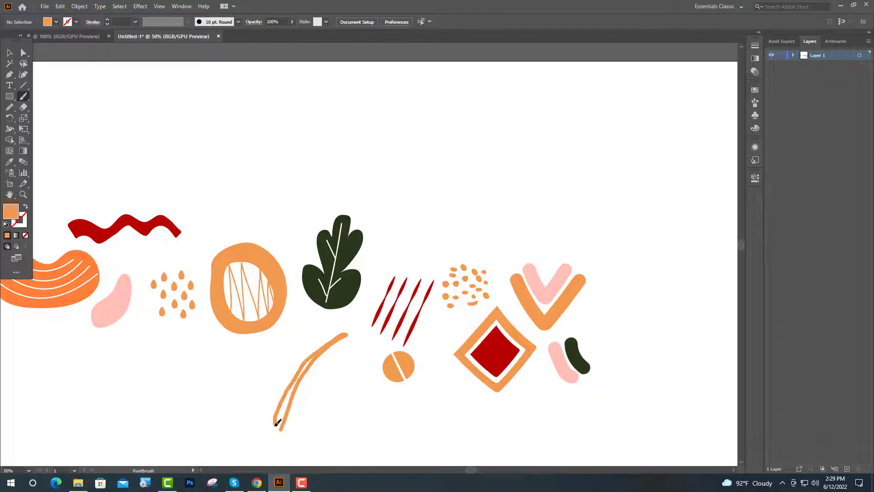
drag(277, 435, 274, 439)
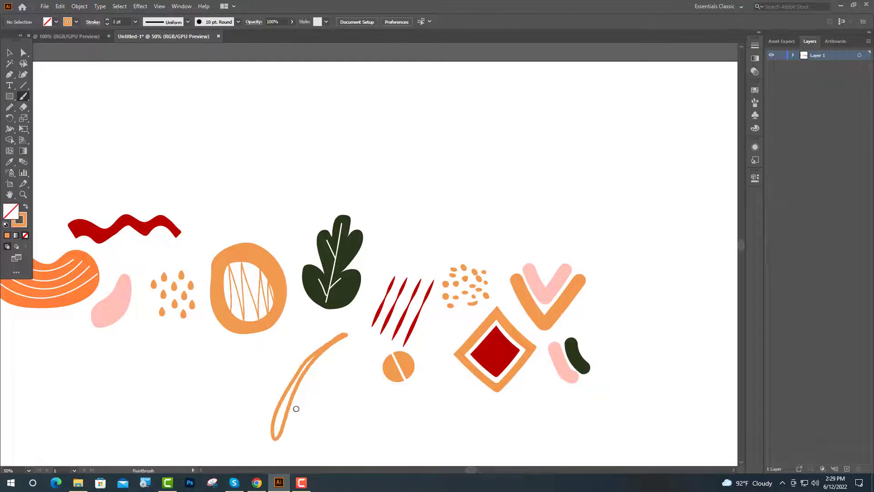
key(a)
click(26, 208)
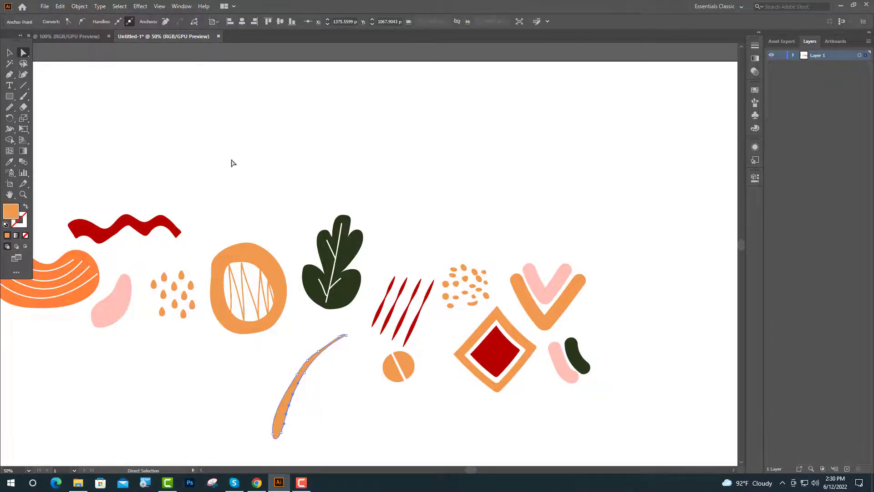
click(233, 162)
- Recolour the curved stem with the dark green palette swatch using the Eyedropper
click(317, 361)
key(ctrl+minus)
key(i)
click(47, 316)
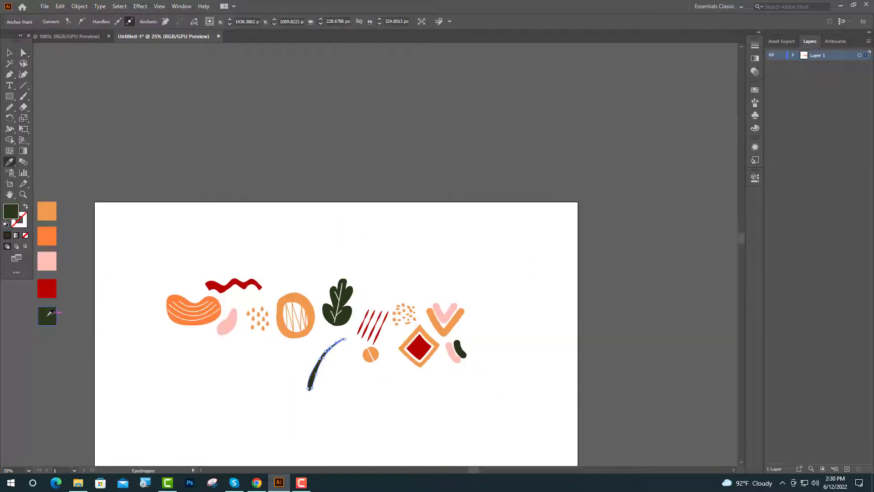
- Paint dark green leaf outlines with the Paintbrush, one at the stem's tip and four along each side
key(ctrl+plus)
key(ctrl+plus)
key(ctrl+plus)
key(ctrl+plus)
key(ctrl+shift+a)
key(b)
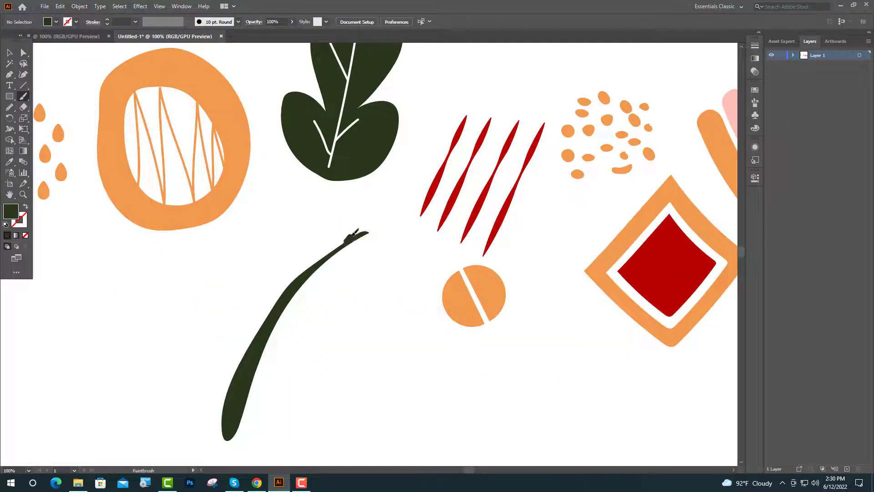
mouse_move(364, 214)
mouse_down()
mouse_move(388, 190)
mouse_move(381, 232)
mouse_move(323, 252)
mouse_move(309, 199)
mouse_move(292, 201)
mouse_move(315, 262)
mouse_move(387, 254)
mouse_move(316, 268)
mouse_up()
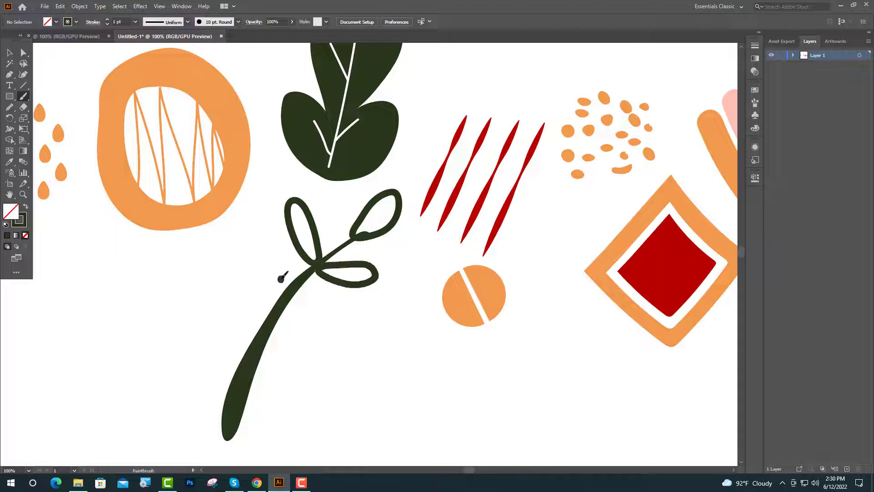
mouse_move(268, 233)
mouse_down()
mouse_move(292, 301)
mouse_move(329, 292)
mouse_move(355, 303)
mouse_move(345, 319)
mouse_move(286, 306)
mouse_up()
mouse_move(233, 365)
mouse_down()
mouse_move(195, 322)
mouse_move(181, 357)
mouse_move(206, 379)
mouse_move(306, 386)
mouse_move(319, 403)
mouse_move(283, 411)
mouse_move(246, 400)
mouse_up()
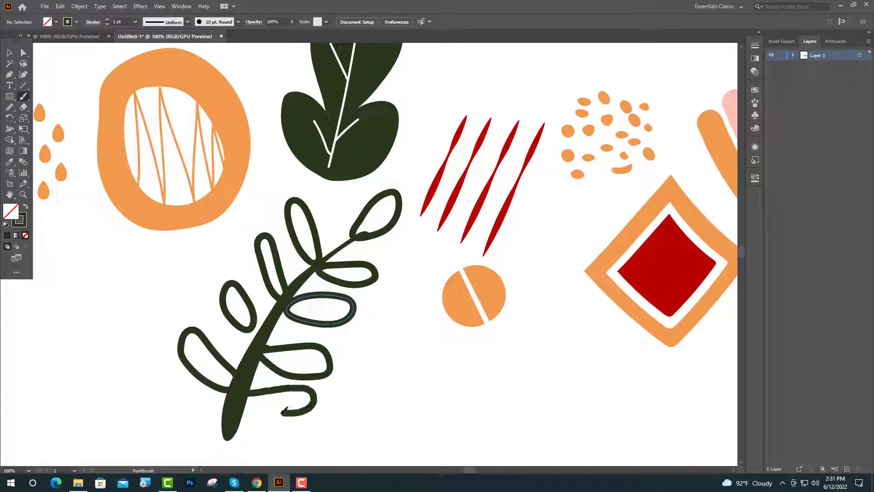
- Convert the leaf outlines on the stem to solid dark green fills without stroke
key(v)
click(219, 355)
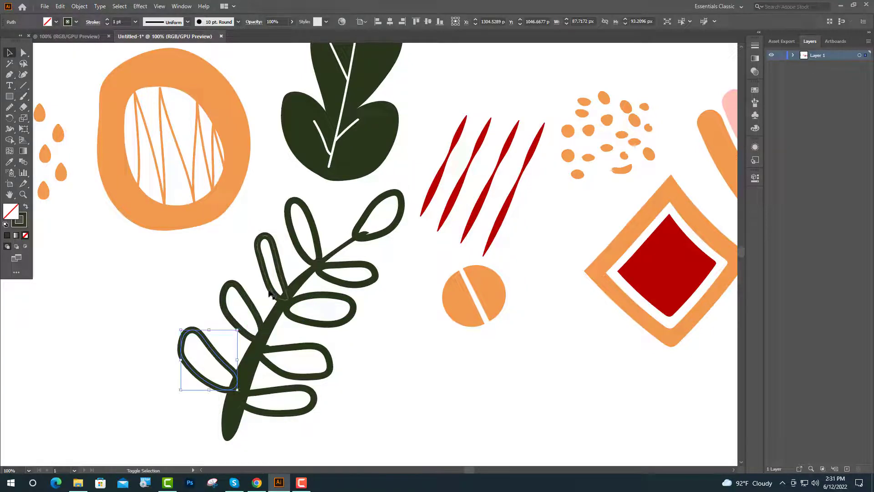
shift+click(249, 309)
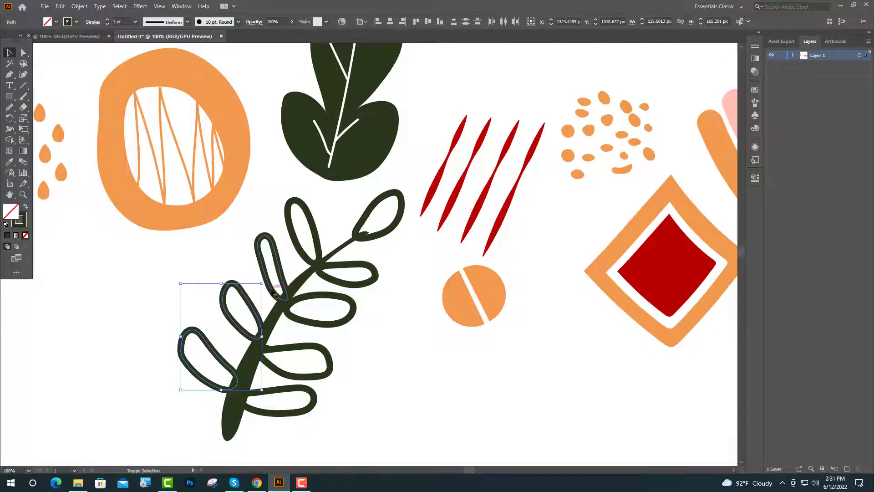
shift+click(275, 293)
key(ctrl+a)
click(26, 207)
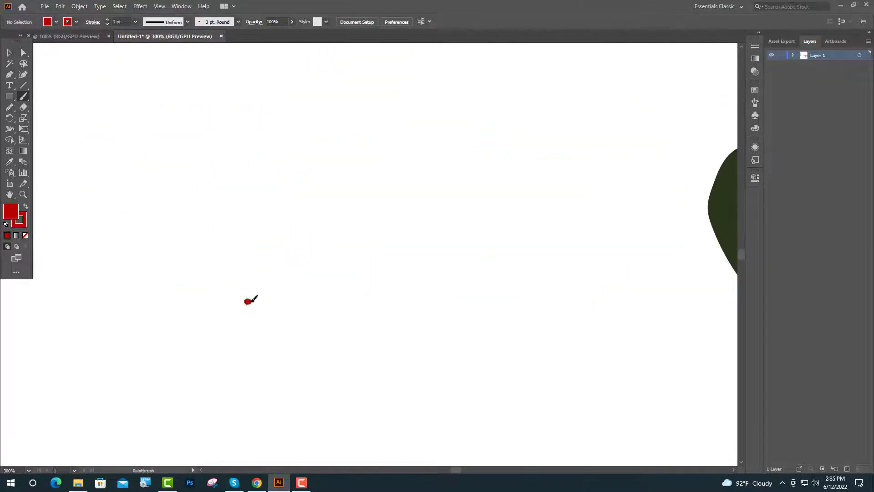
- Paint an irregular four-pointed star about 126 by 118 px with the 3 pt. Round brush and make it solid red without stroke
mouse_move(250, 300)
mouse_down()
mouse_move(343, 289)
mouse_move(357, 277)
mouse_move(339, 168)
mouse_move(362, 180)
mouse_move(381, 207)
mouse_move(324, 338)
mouse_move(253, 303)
mouse_up()
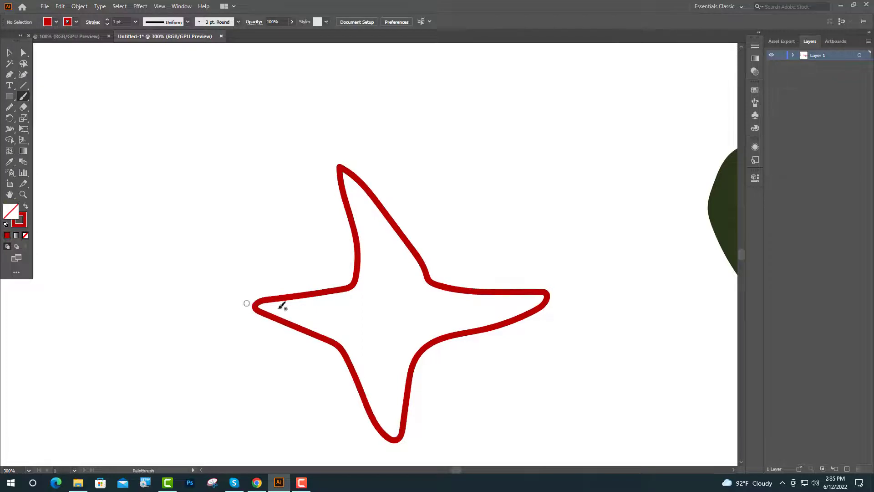
click(10, 52)
click(464, 292)
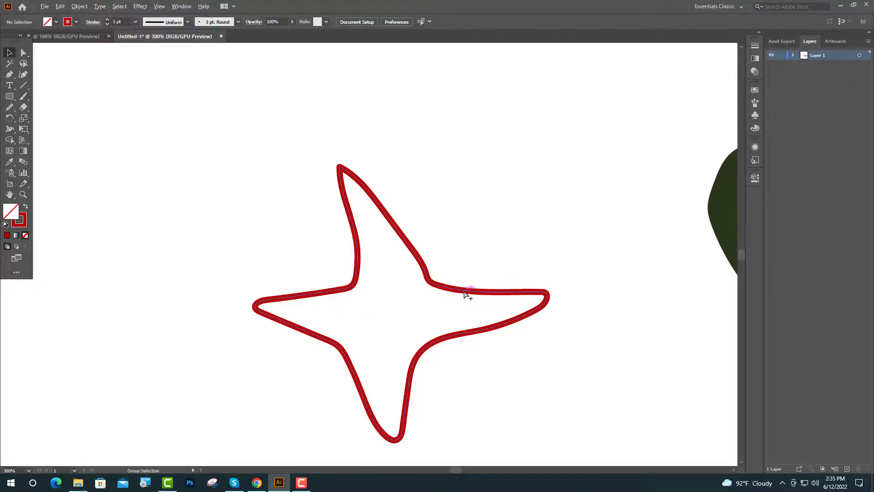
key(ctrl+0)
key(i)
click(322, 123)
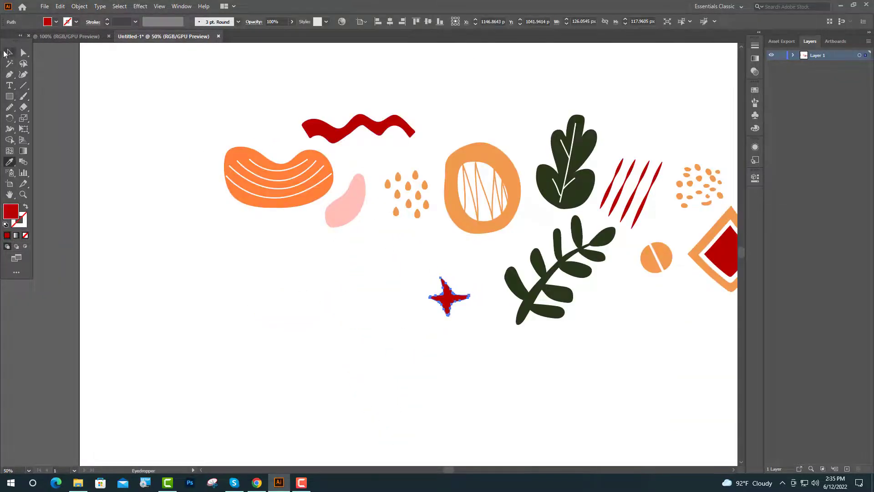
- Add two smaller copies of the red star side by side below the original
click(9, 53)
drag(445, 293, 473, 337)
scroll(433, 326, down, 3)
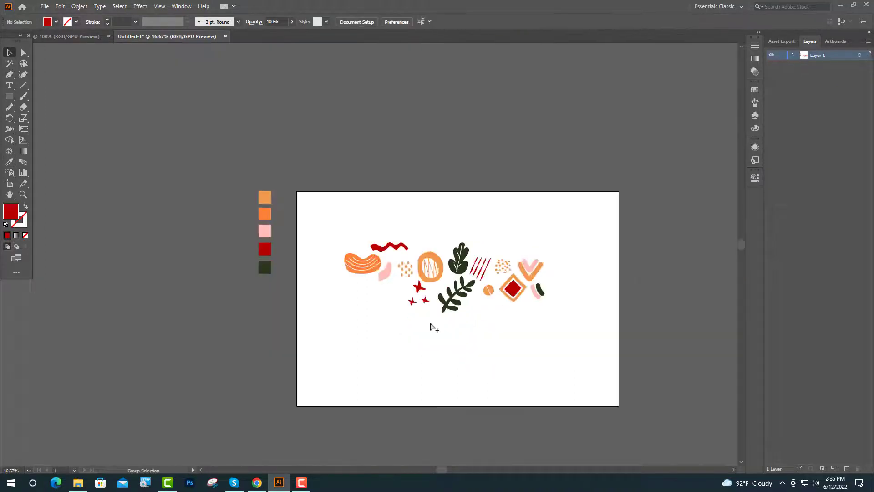
click(432, 313)
- Draw a small red ellipse below the stars and reshape it into an uneven rounded blob
scroll(432, 313, up, 4)
drag(9, 96, 42, 119)
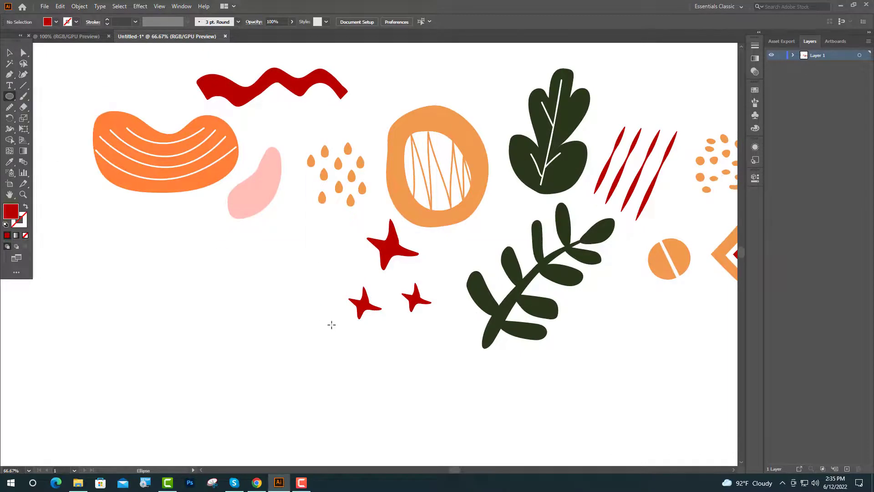
drag(407, 340, 431, 370)
click(10, 53)
click(23, 53)
- Turn the large red oval outline into a solid red fill without stroke
key(v)
click(233, 320)
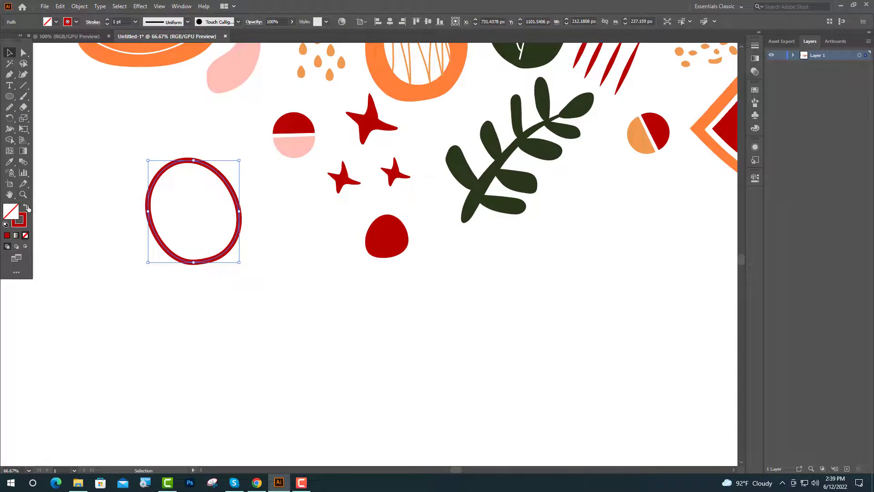
click(26, 208)
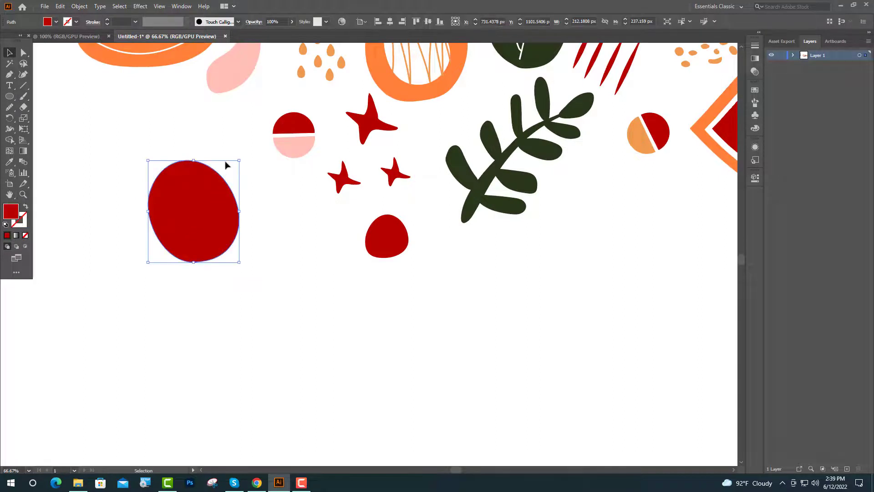
- Place a smaller copy of the oval, about 175 by 195 px, centred inside the red one and recolour it bright orange
drag(195, 228, 217, 221)
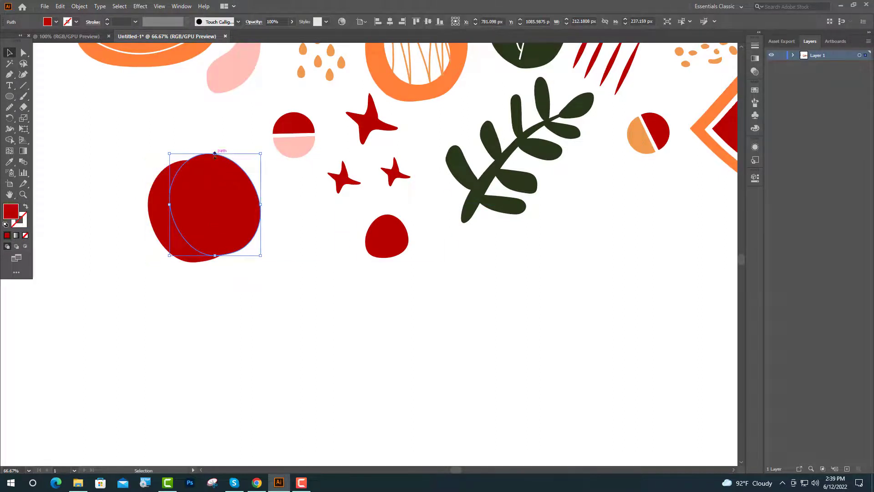
drag(214, 155, 214, 190)
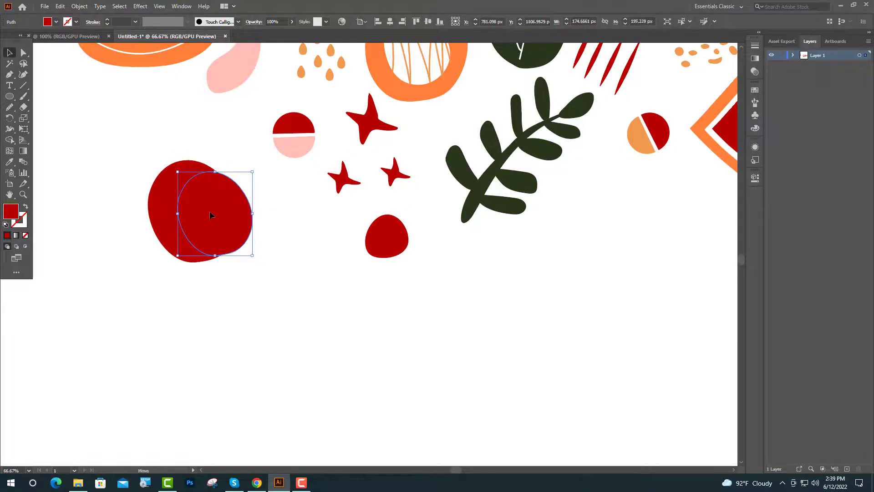
key(ctrl+minus)
key(ctrl+minus)
click(10, 162)
click(167, 127)
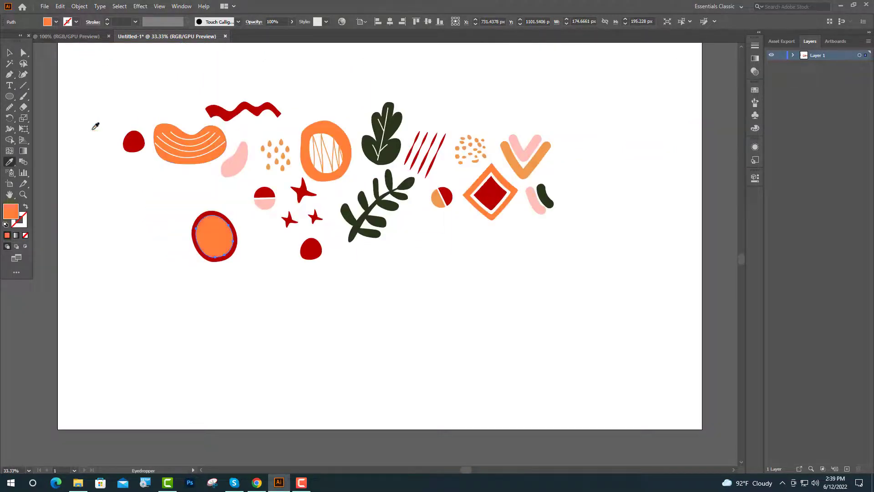
click(9, 53)
click(131, 228)
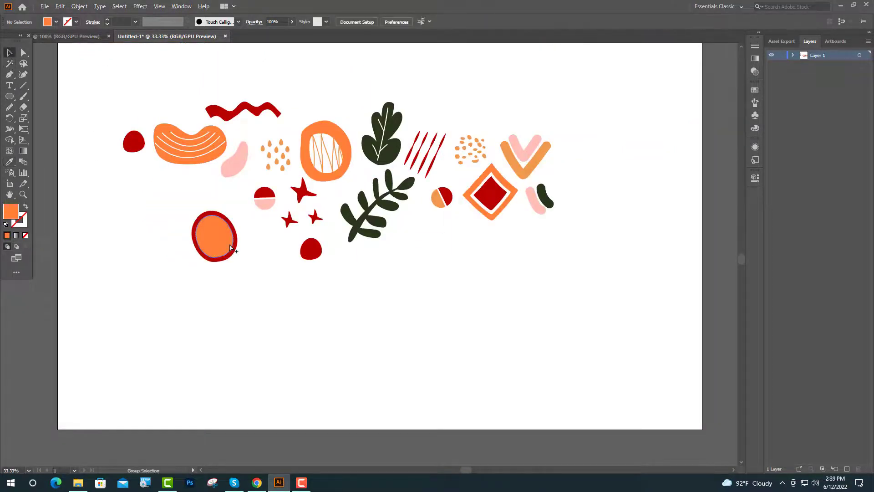
- Centre the innermost oval copy, about 137 by 153 px, inside the orange oval and recolour it light pink
scroll(229, 247, up, 2)
click(223, 244)
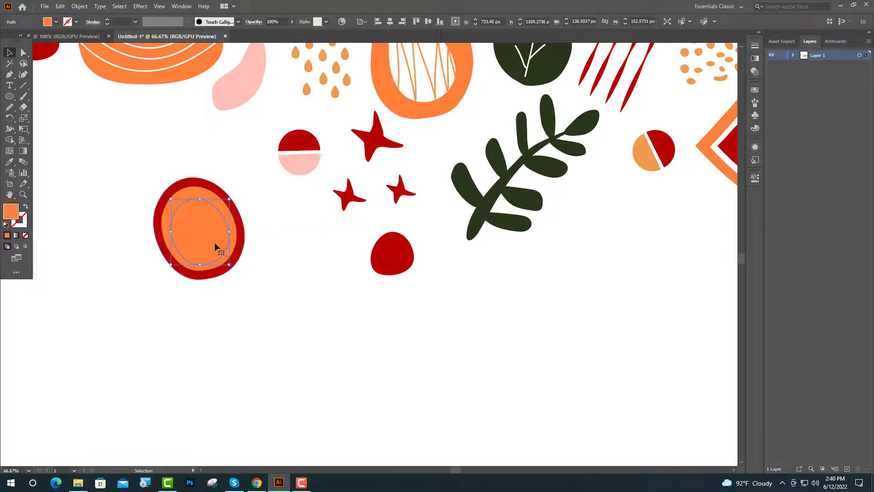
drag(215, 246, 215, 243)
key(i)
click(208, 101)
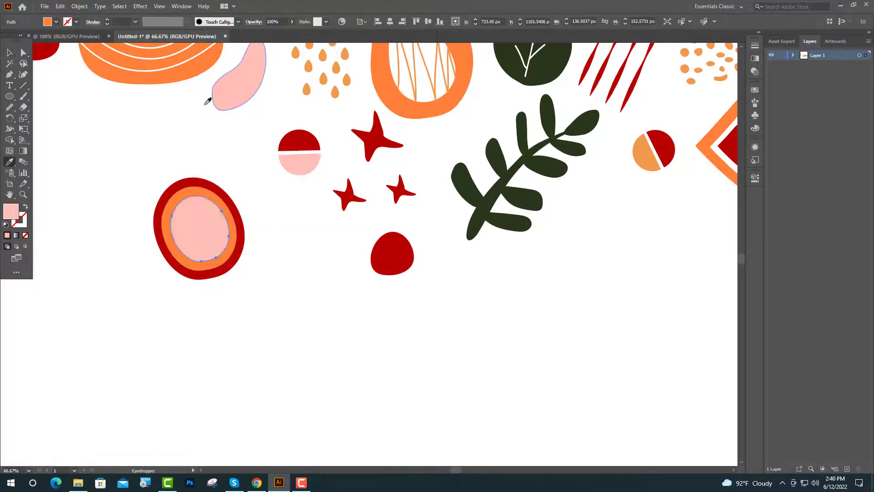
- Draw a tapered arch about 205 by 128 px beside the concentric ovals with the Pen tool and recolour it light orange
key(p)
scroll(263, 262, down, 2)
drag(158, 242, 190, 211)
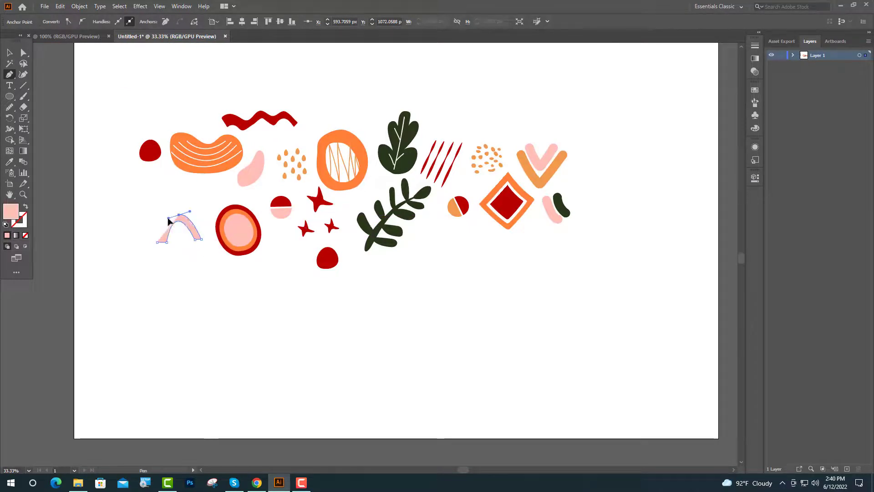
click(158, 243)
key(i)
click(254, 120)
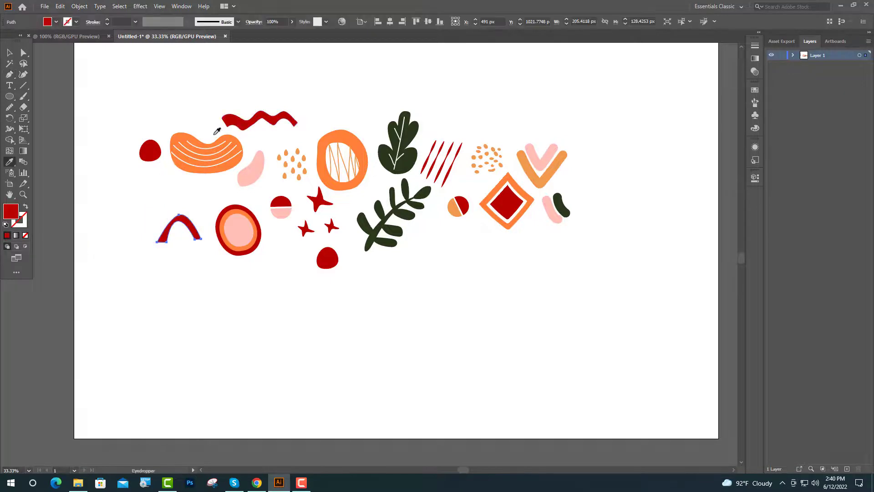
click(217, 131)
- Draw a larger closed arch, about 323 px wide, over the small orange arch with the Pen tool
key(ctrl+1)
key(ctrl+shift+a)
key(p)
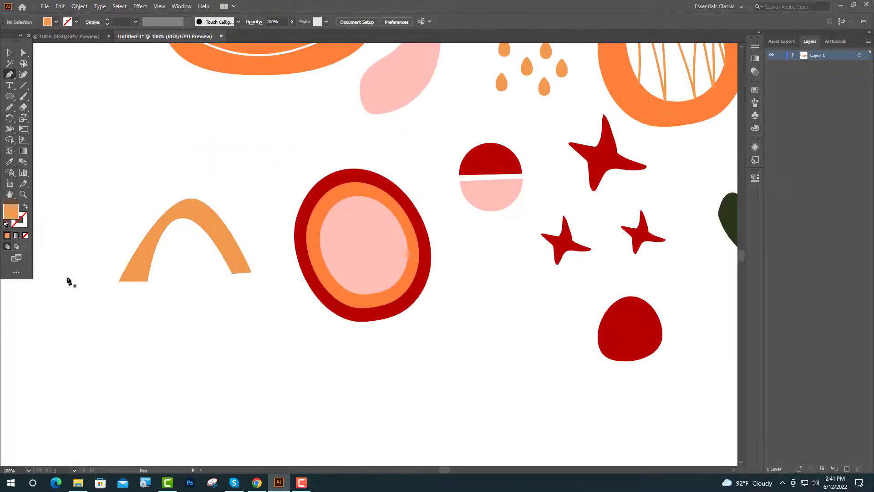
drag(75, 281, 99, 282)
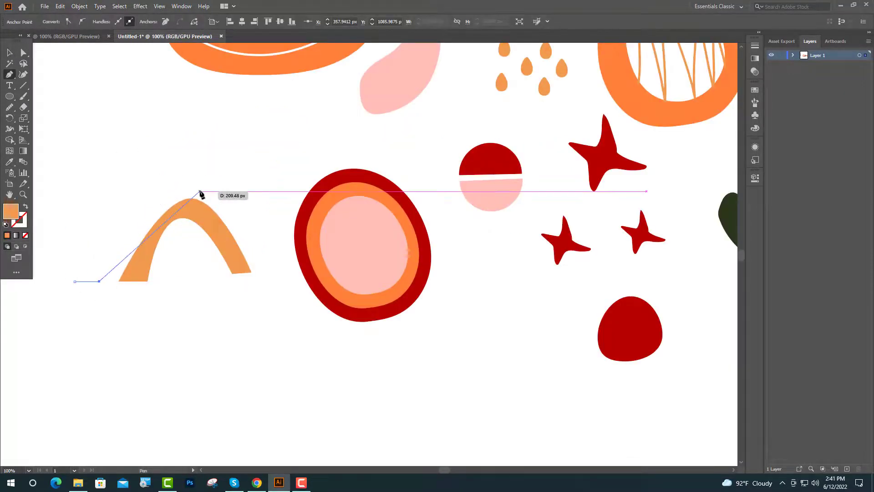
drag(194, 192, 237, 205)
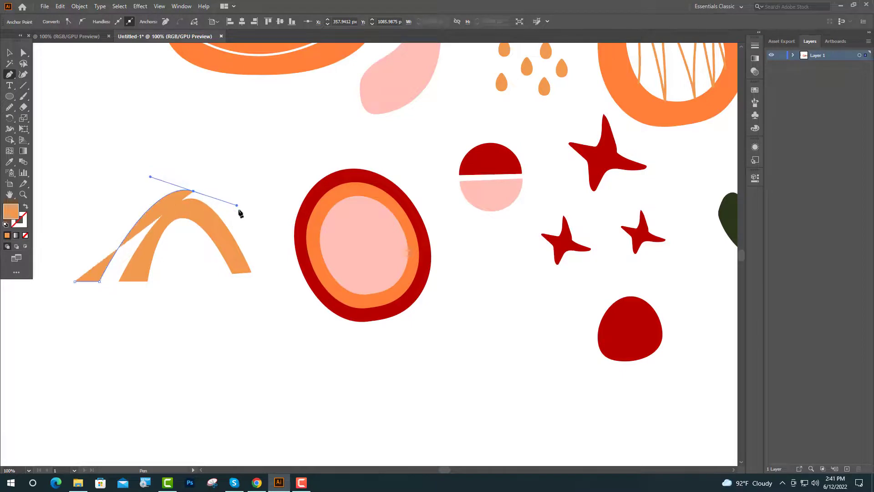
click(263, 269)
click(283, 270)
drag(145, 187, 49, 237)
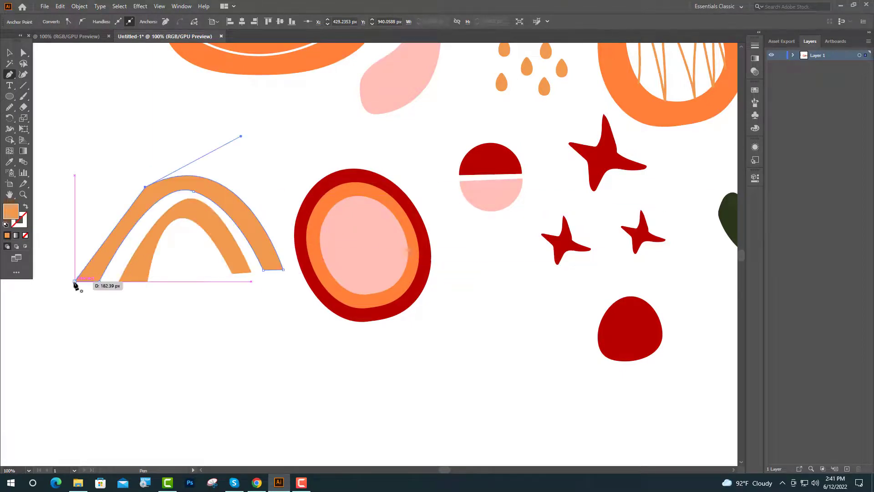
click(74, 281)
- Recolour the outer arch with the dark red sampled from the concentric oval
key(v)
click(192, 123)
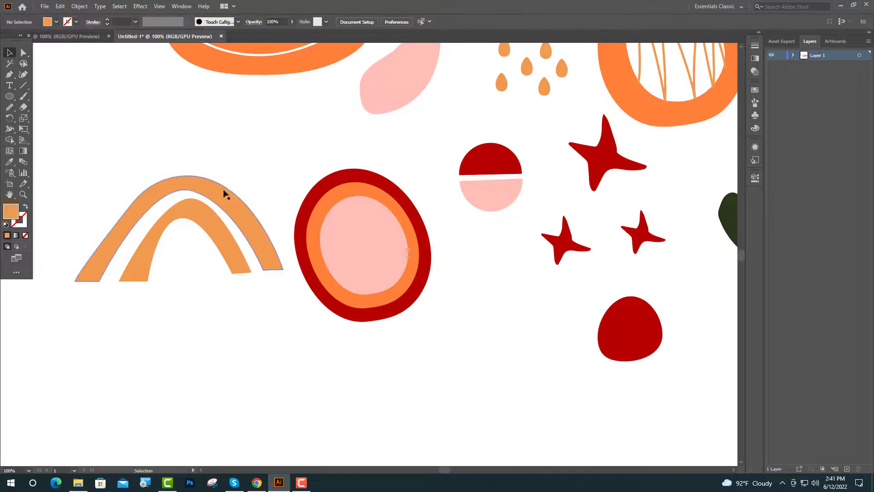
click(142, 187)
key(i)
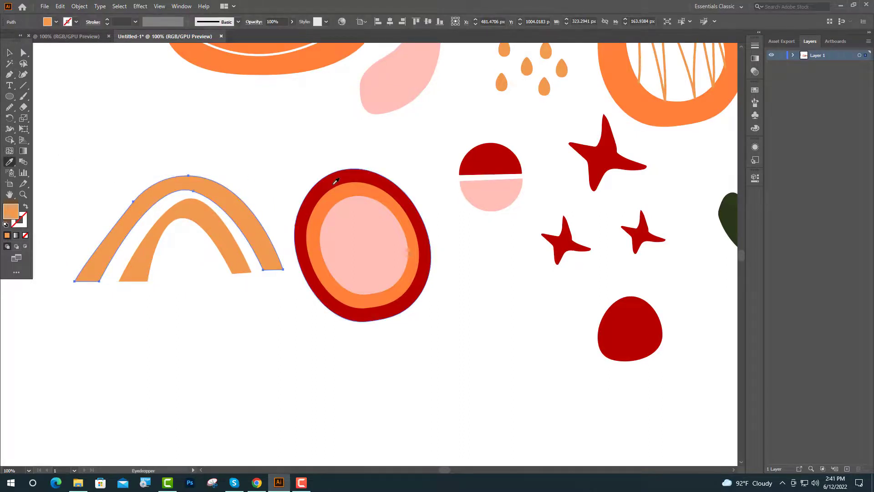
click(335, 182)
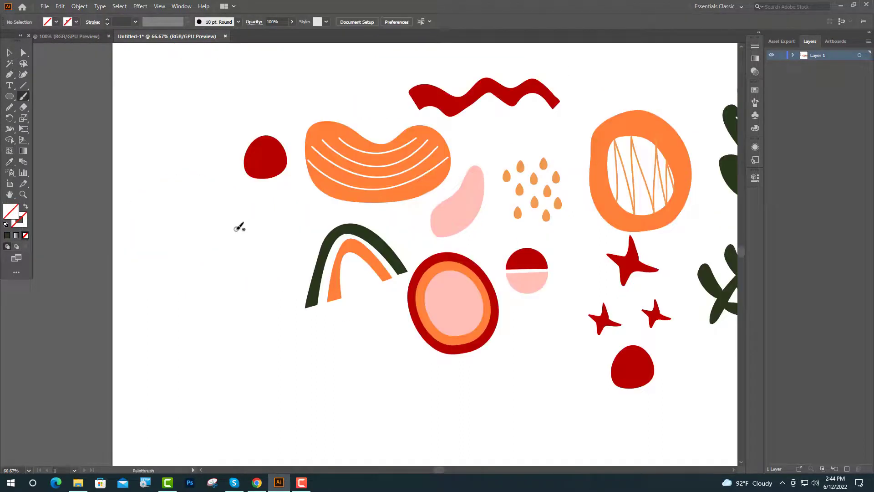
- Paint a small dark green triangle outline between the red blob and the arches, and place a red and an orange copy below it
drag(237, 227, 249, 231)
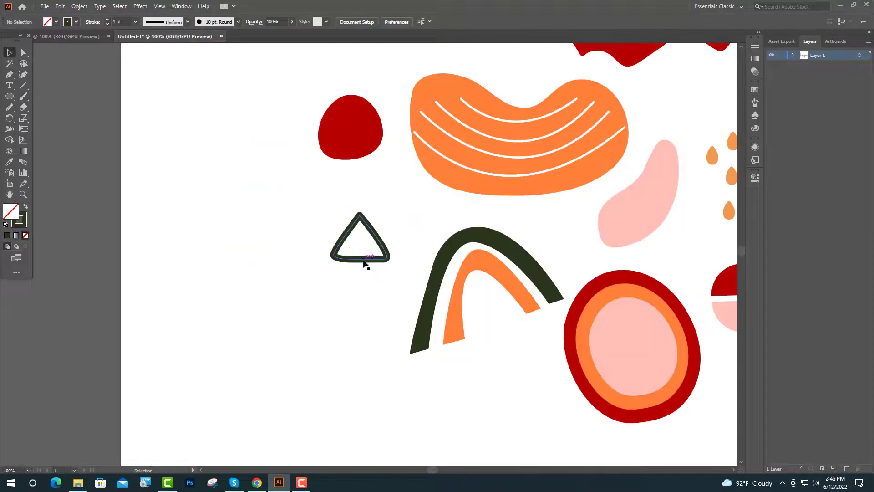
drag(364, 260, 377, 327)
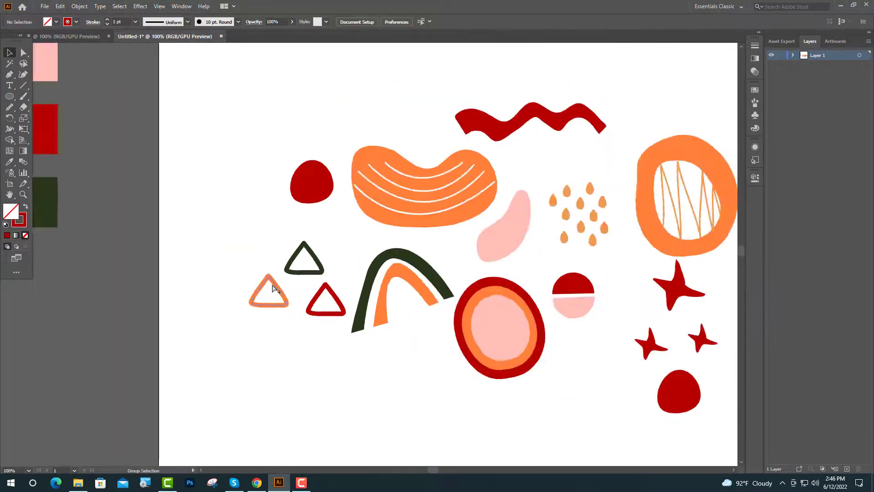
- Cover the artboard with a 3000 by 2000 px cream rectangle and send it behind all the shapes
scroll(299, 313, down, 3)
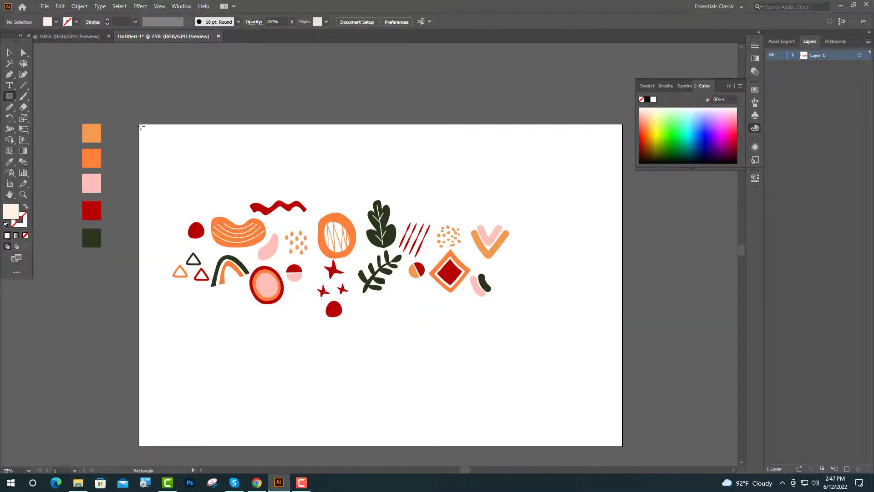
drag(139, 124, 622, 446)
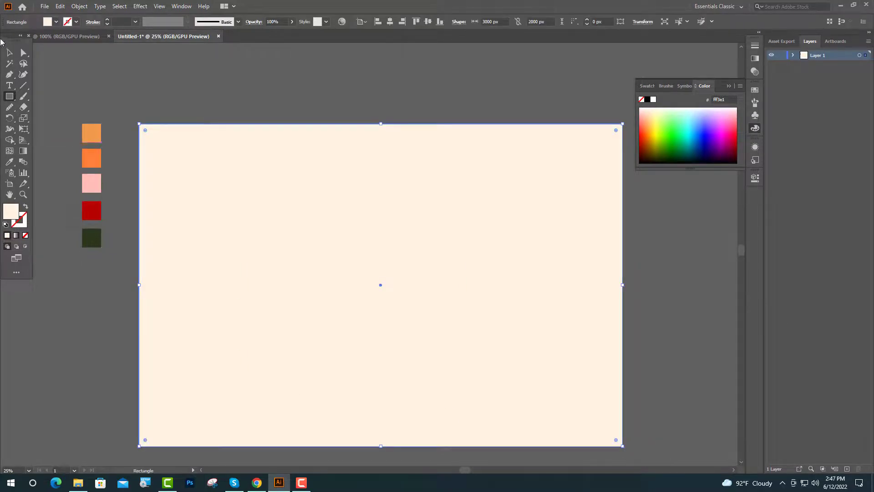
click(9, 53)
right_click(356, 200)
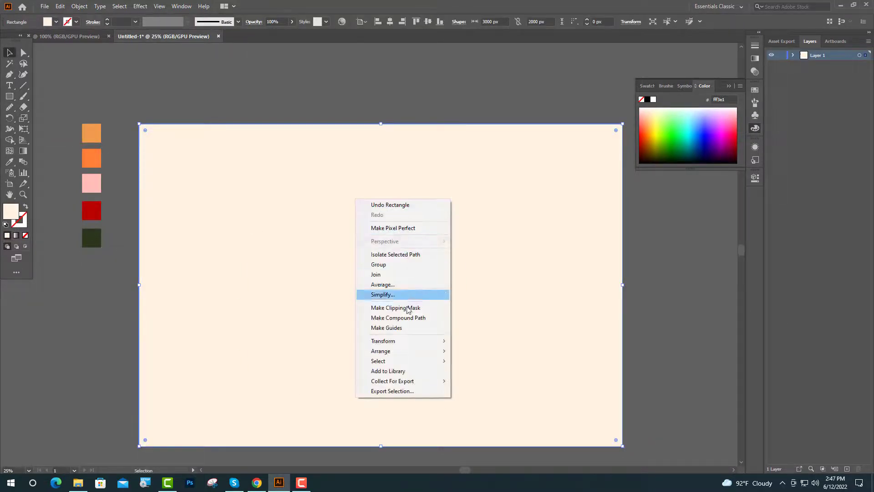
mouse_move(416, 351)
click(490, 383)
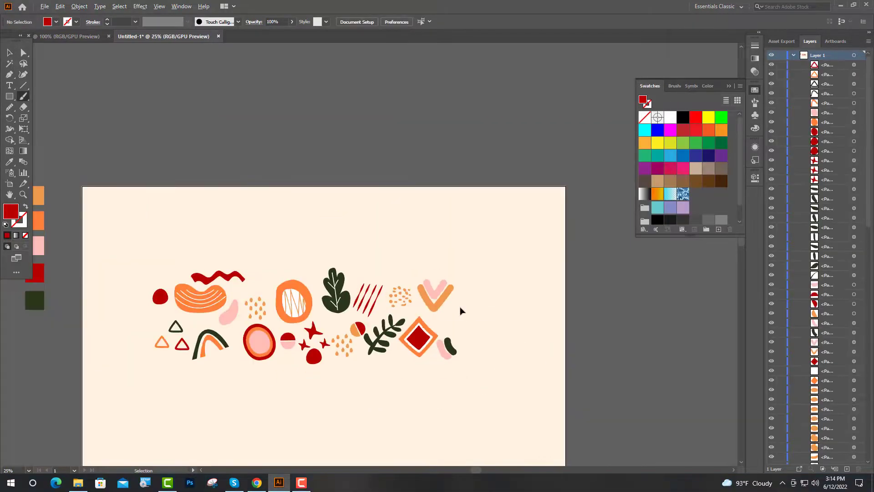
- Paint a red lobed leaf outline with a short stem, about 148 by 174 px, beside the V shapes
scroll(482, 315, up, 3)
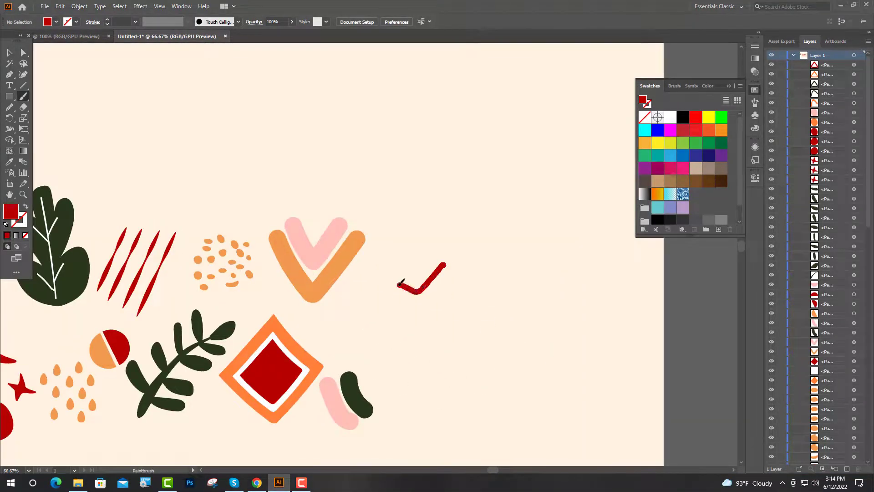
drag(386, 294, 438, 341)
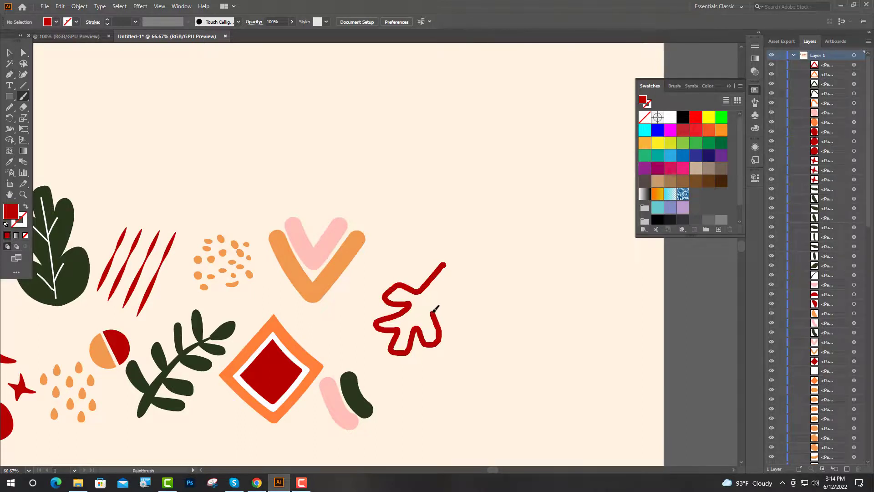
drag(436, 310, 452, 319)
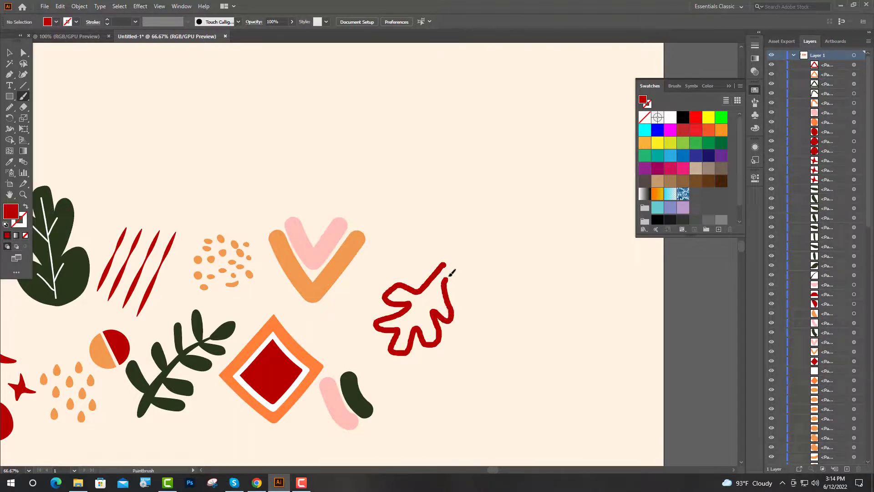
key(ctrl+minus)
key(ctrl+minus)
key(ctrl+minus)
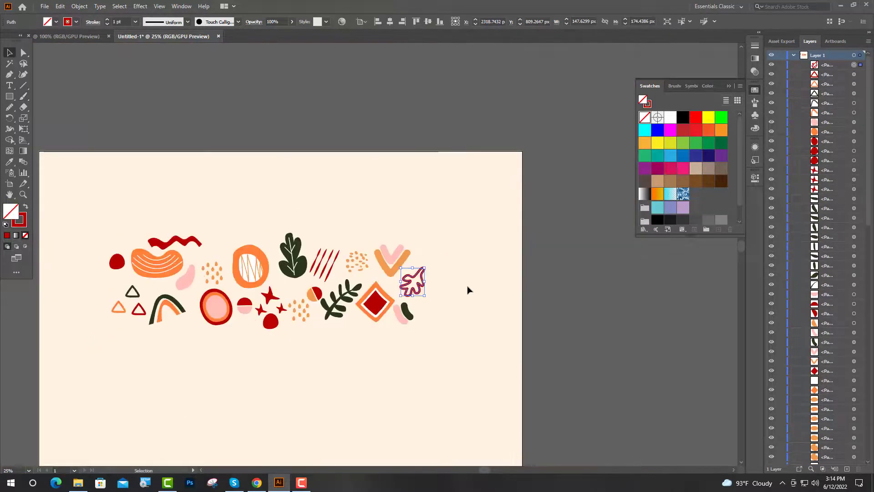
- Turn the red leaf outline into a solid dark green fill sampled from the palette squares
scroll(468, 289, down, 1)
key(i)
key(ctrl+minus)
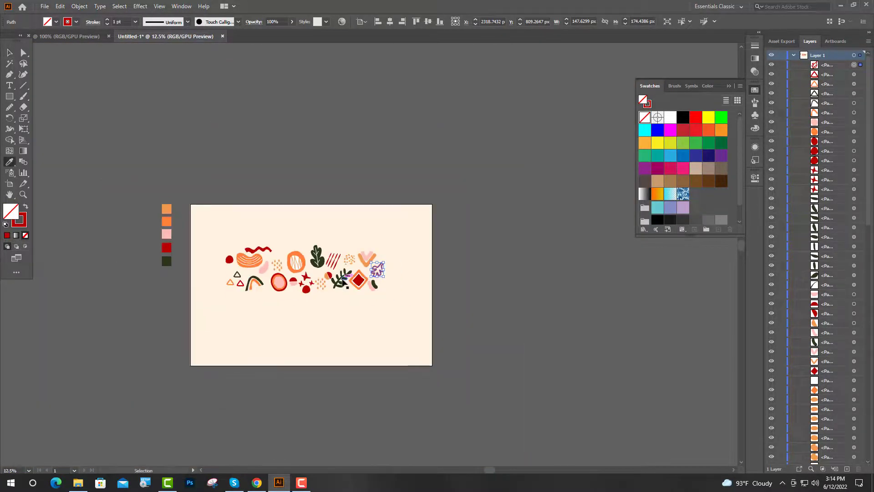
click(168, 261)
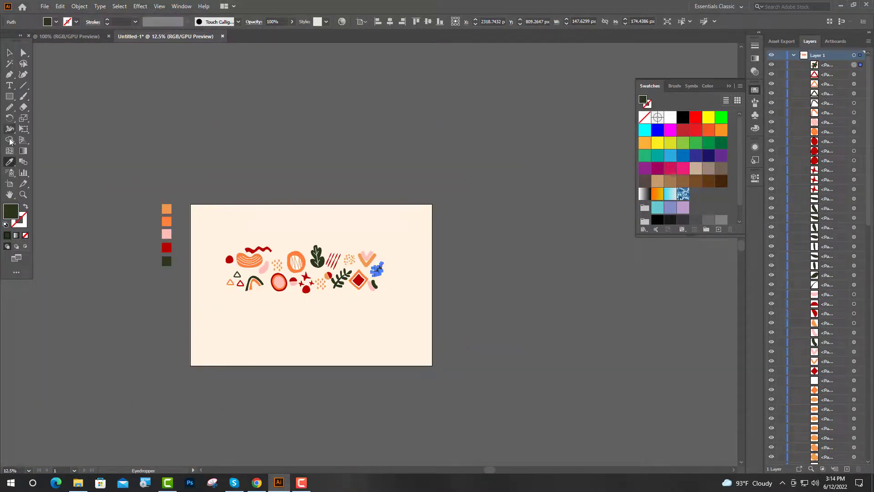
click(8, 54)
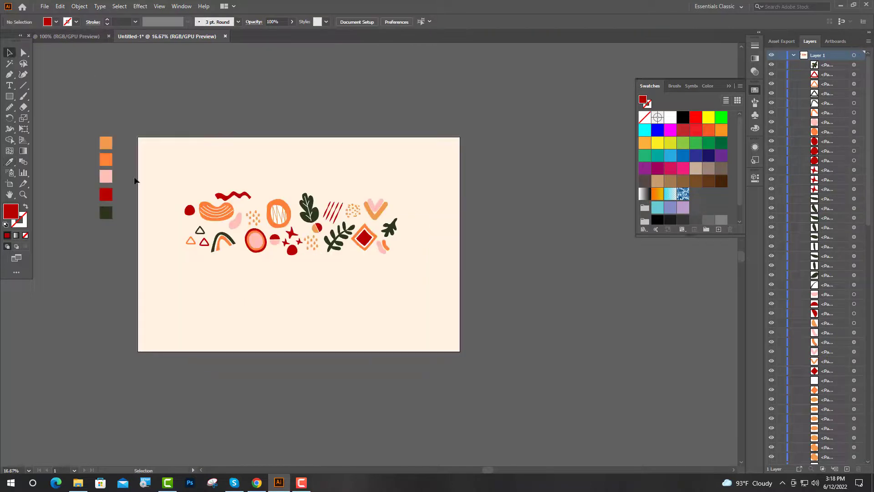
- Make a new pattern swatch from all the hand-drawn shapes, leaving out the cream background
drag(142, 185, 396, 260)
click(79, 6)
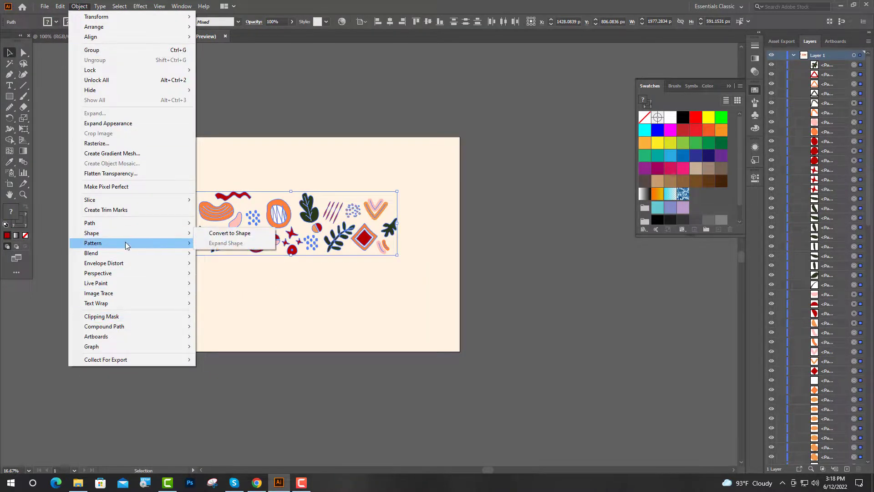
mouse_move(125, 243)
click(245, 244)
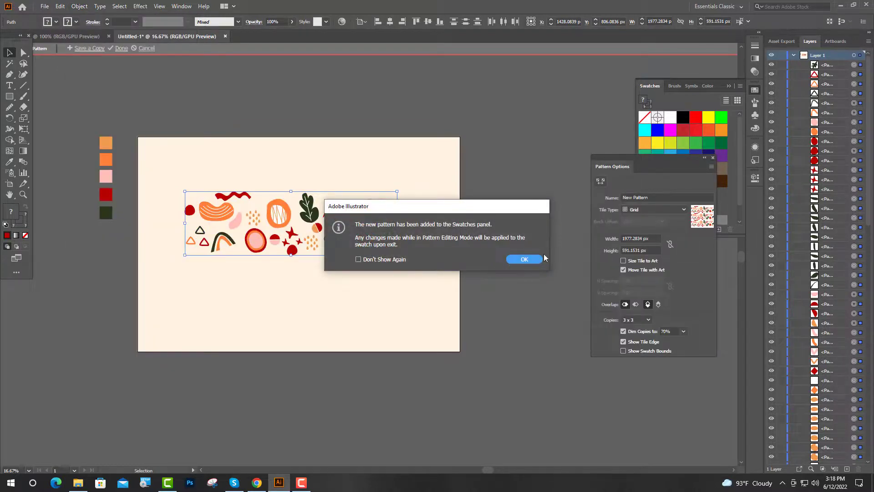
click(533, 259)
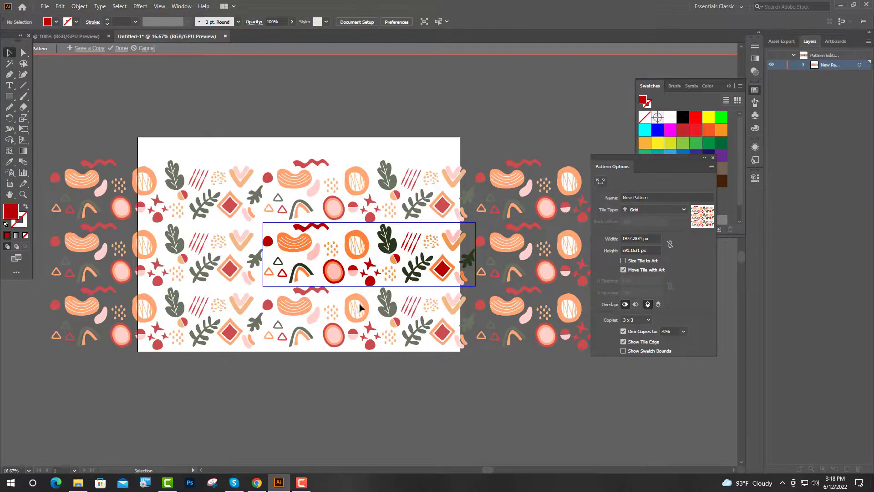
- Tighten the pattern tile to about 1930 by 551 px with the Pattern Tile tool
scroll(515, 293, up, 1)
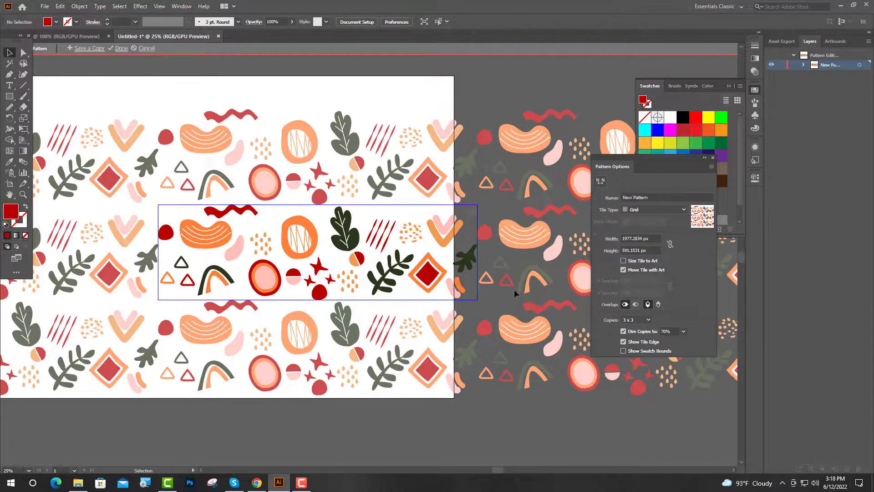
click(601, 181)
drag(318, 296, 318, 297)
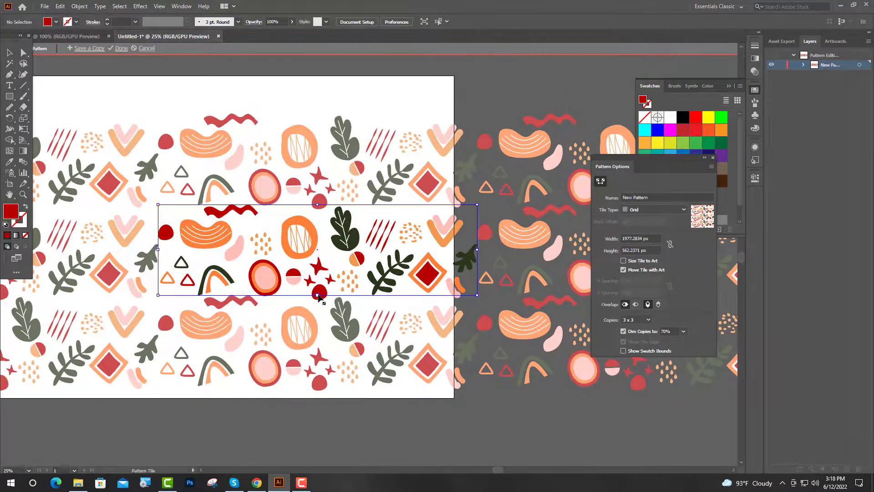
drag(318, 205, 319, 206)
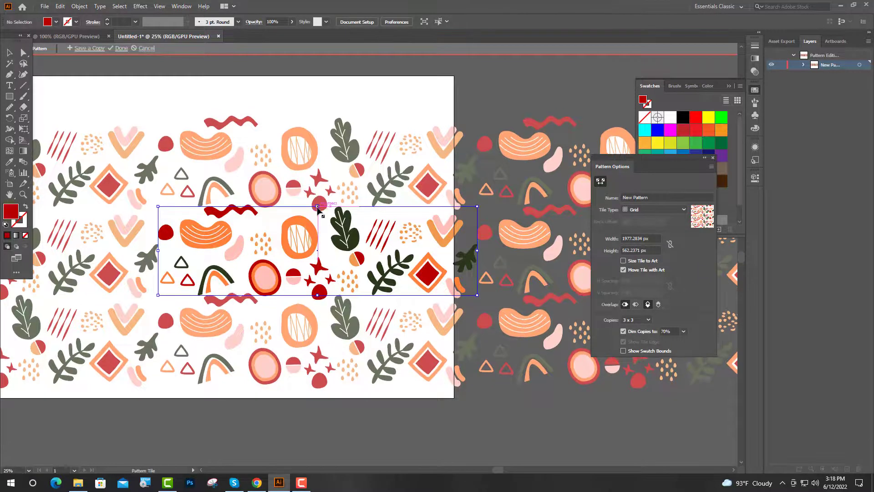
drag(158, 249, 167, 251)
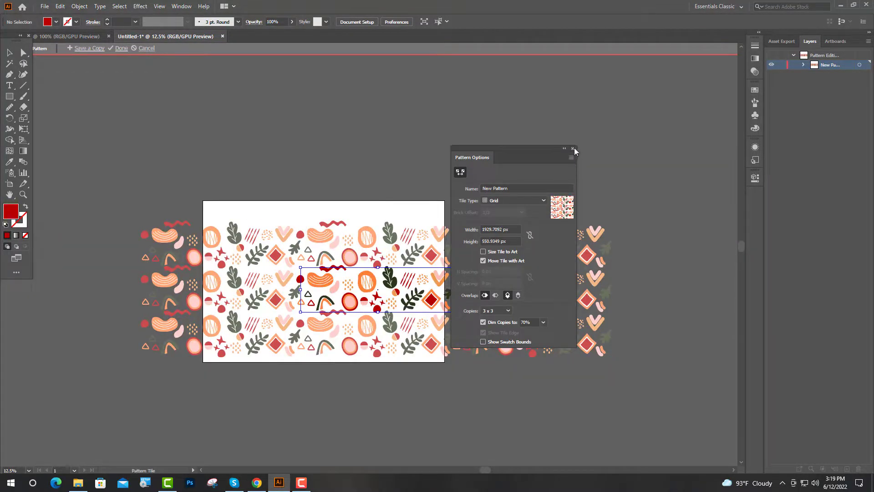
- Close the pattern options and finish editing the pattern
click(573, 149)
scroll(473, 280, up, 2)
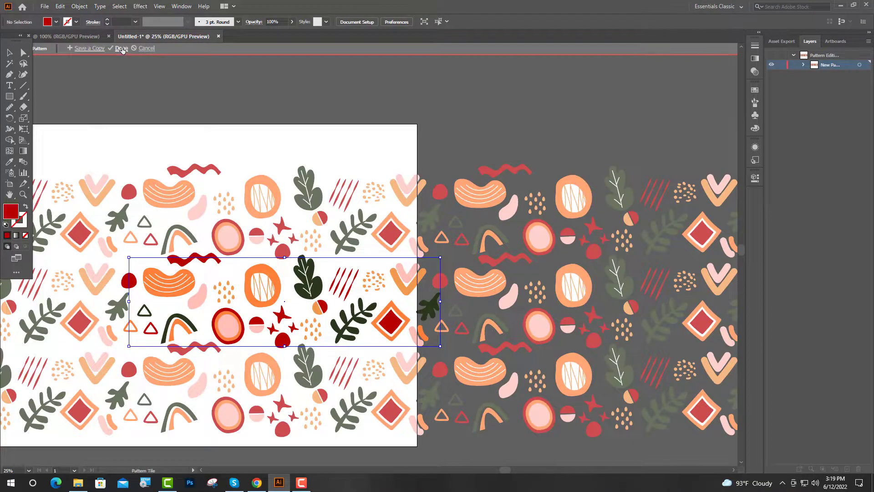
click(122, 49)
- Delete all the original hand-drawn shapes from the artboard, keeping the cream background and the palette squares
scroll(447, 244, down, 2)
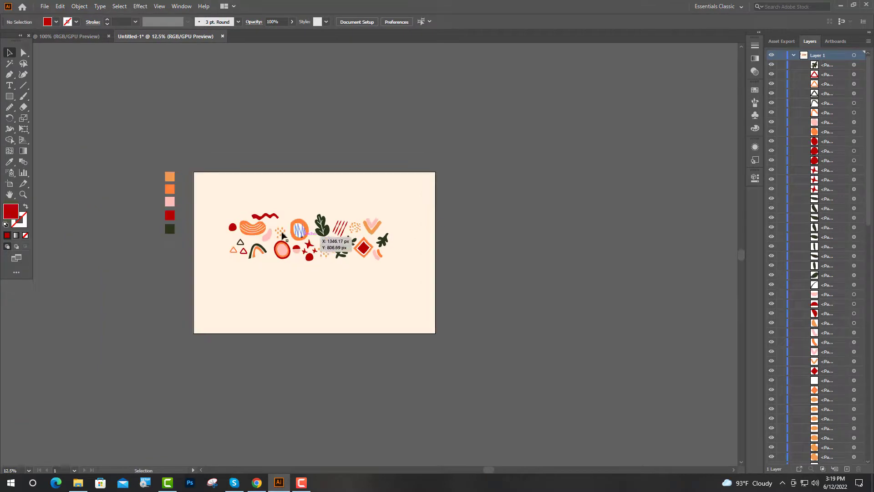
drag(225, 209, 414, 270)
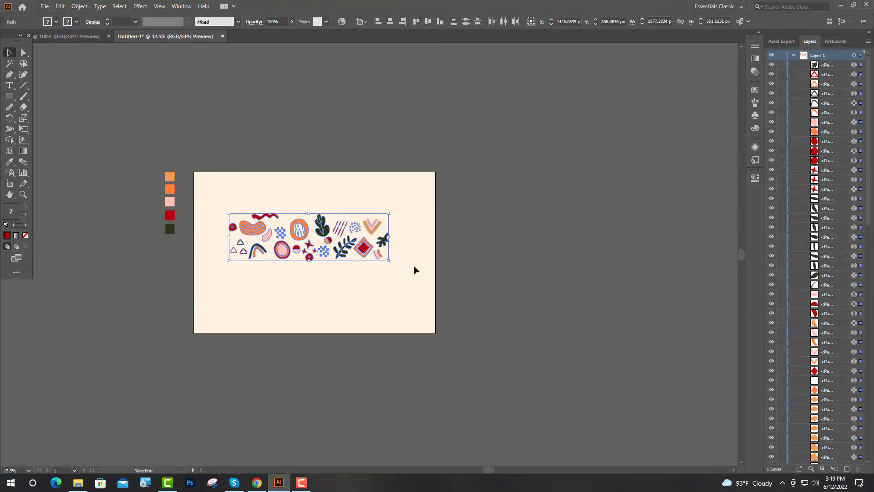
key(Delete)
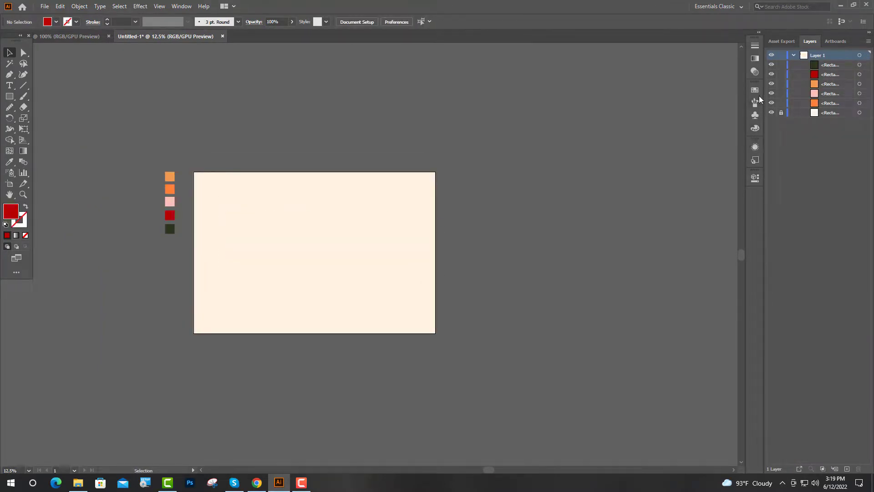
- Draw a 3000 by 2000 px rectangle over the whole artboard filled with the new pattern swatch, and deselect it
click(755, 93)
click(696, 194)
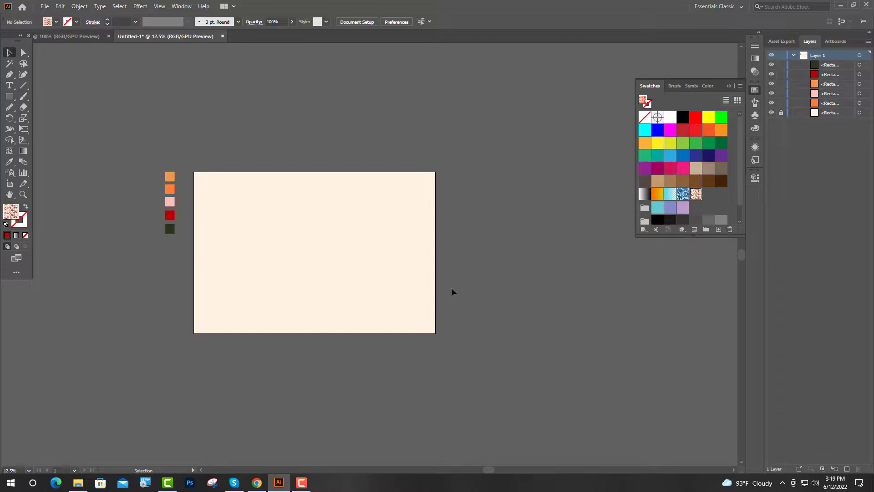
click(9, 96)
drag(194, 170, 436, 333)
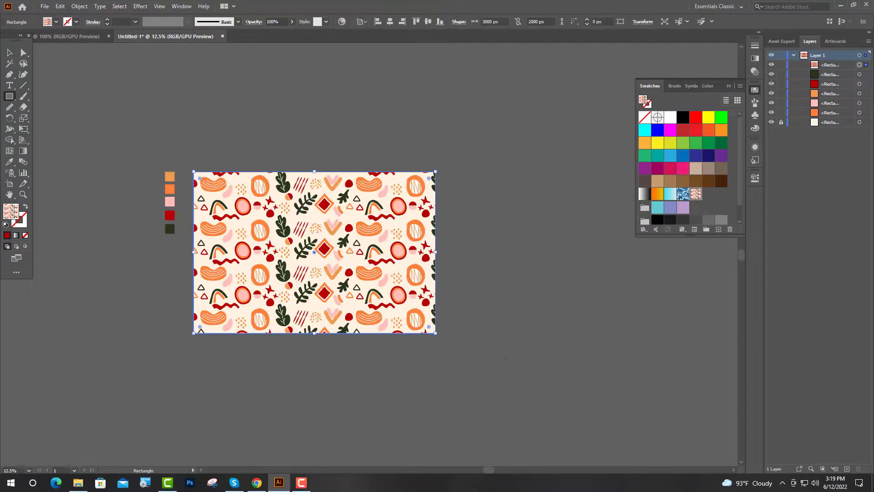
click(727, 87)
scroll(285, 312, up, 2)
scroll(334, 304, down, 1)
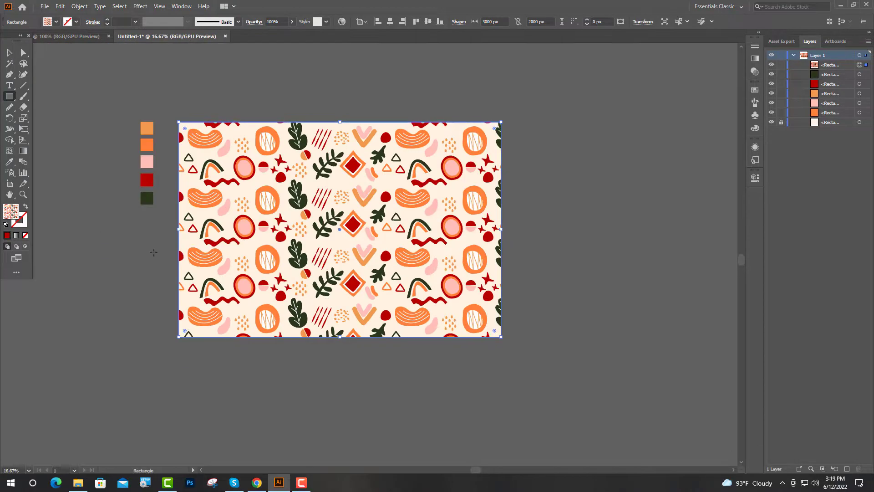
key(v)
click(334, 116)
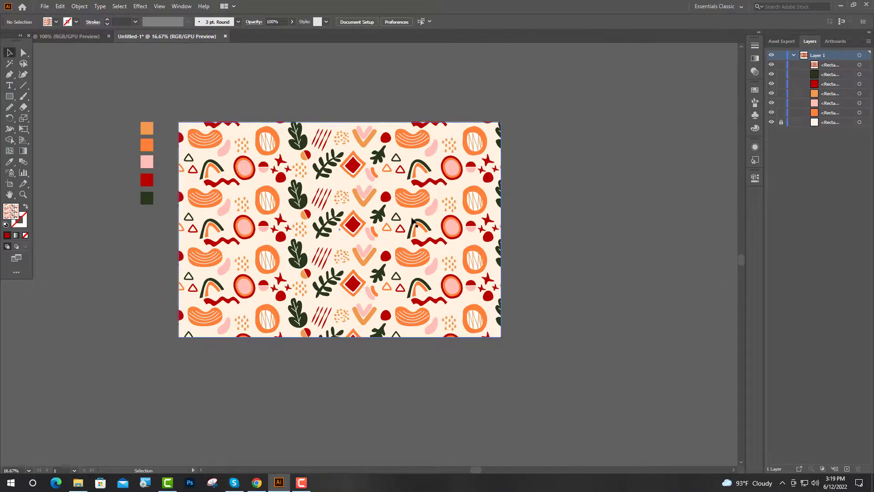
scroll(412, 222, up, 1)
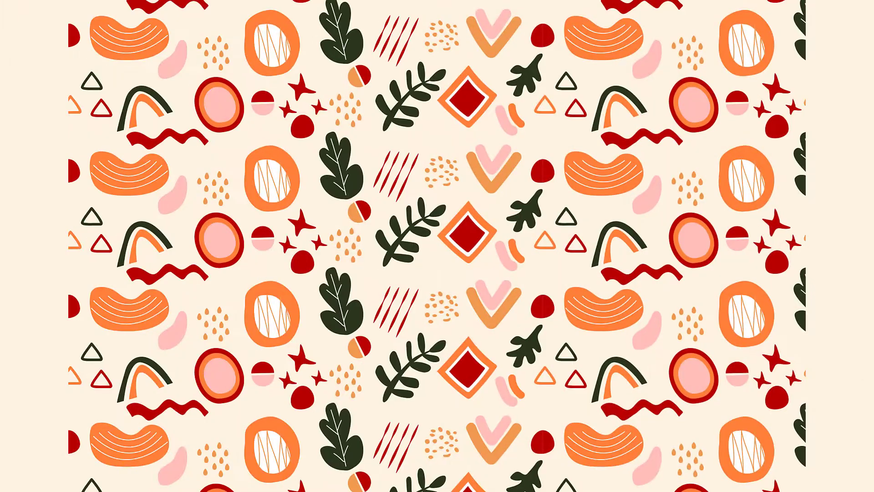